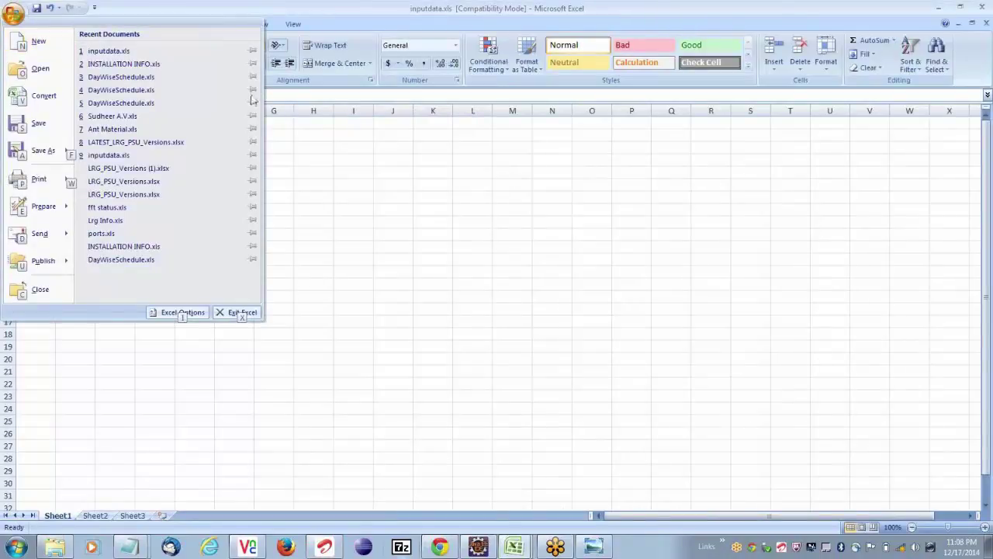
pyautogui.press('n')
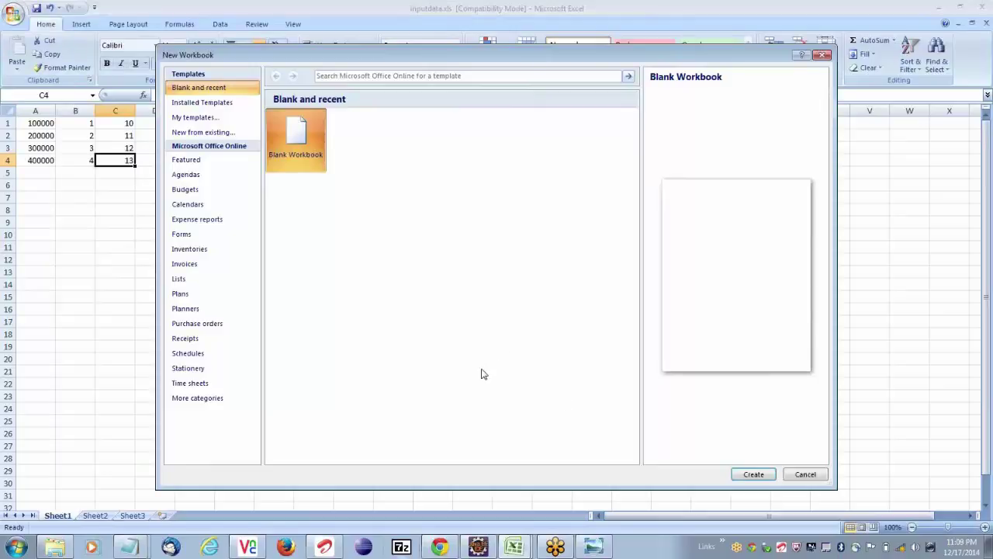
pyautogui.click(805, 474)
pyautogui.scroll(-2, 311, 402)
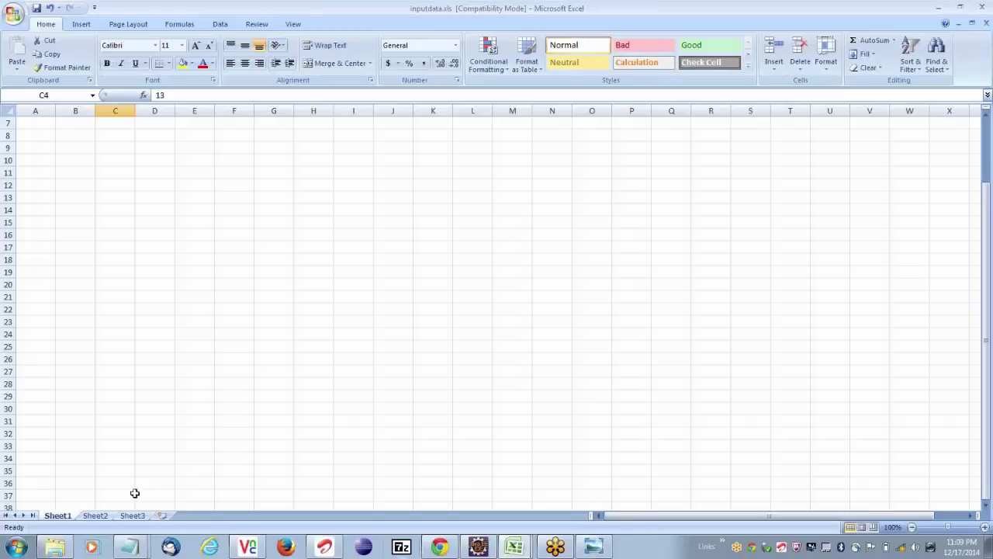
# Rename the worksheets Sheet1, Sheet2 and Sheet3 as 0, 1 and 2
pyautogui.doubleClick(70, 515)
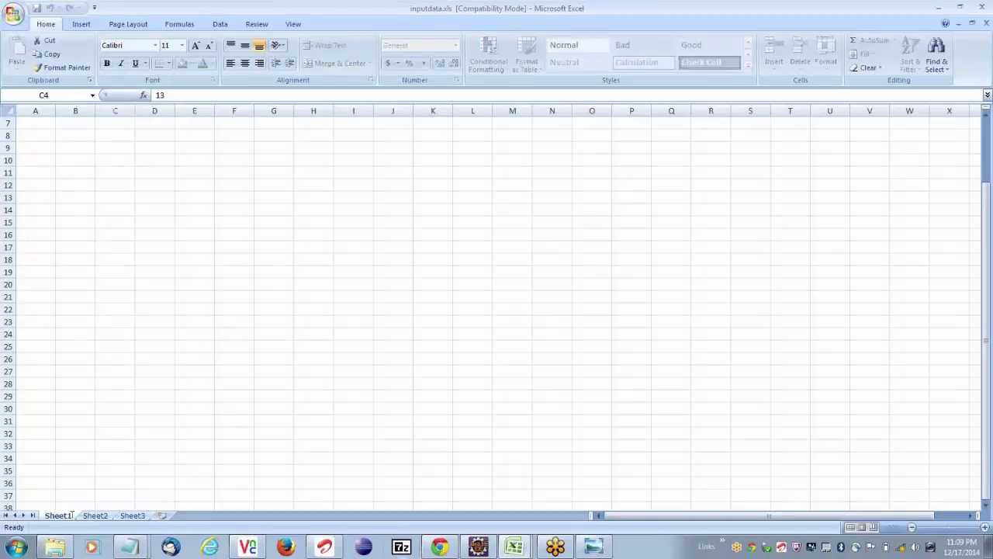
pyautogui.write('0')
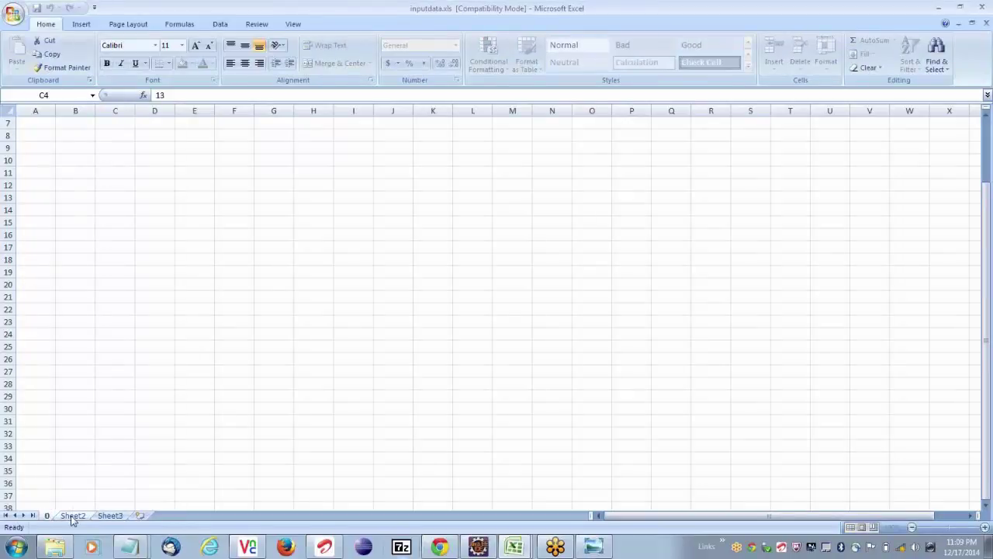
pyautogui.press('Return')
pyautogui.doubleClick(72, 515)
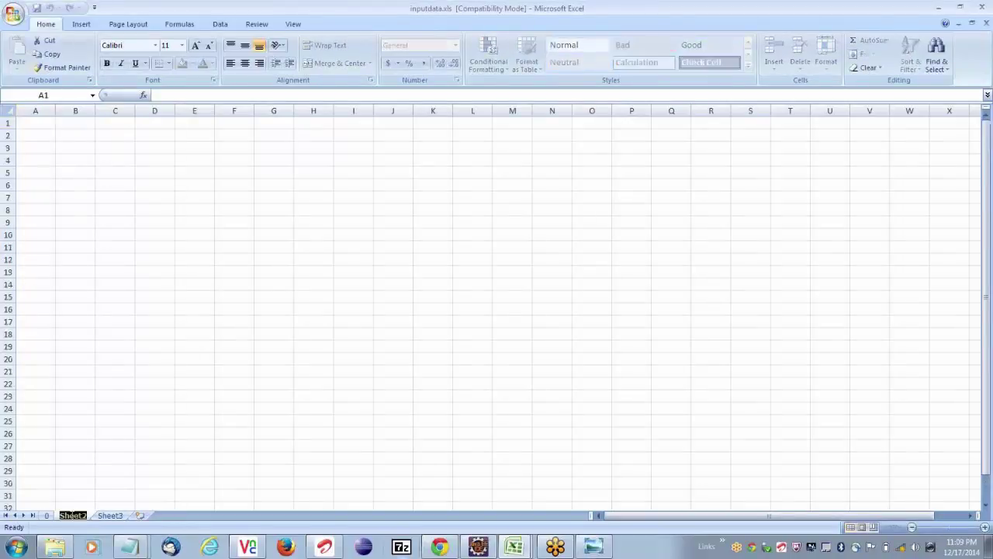
pyautogui.write('1')
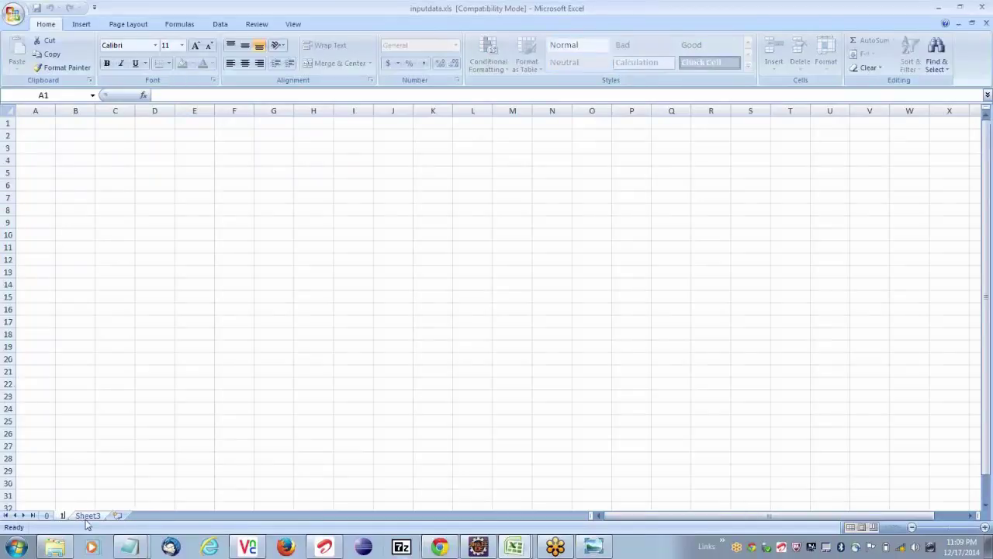
pyautogui.doubleClick(87, 516)
pyautogui.write('2')
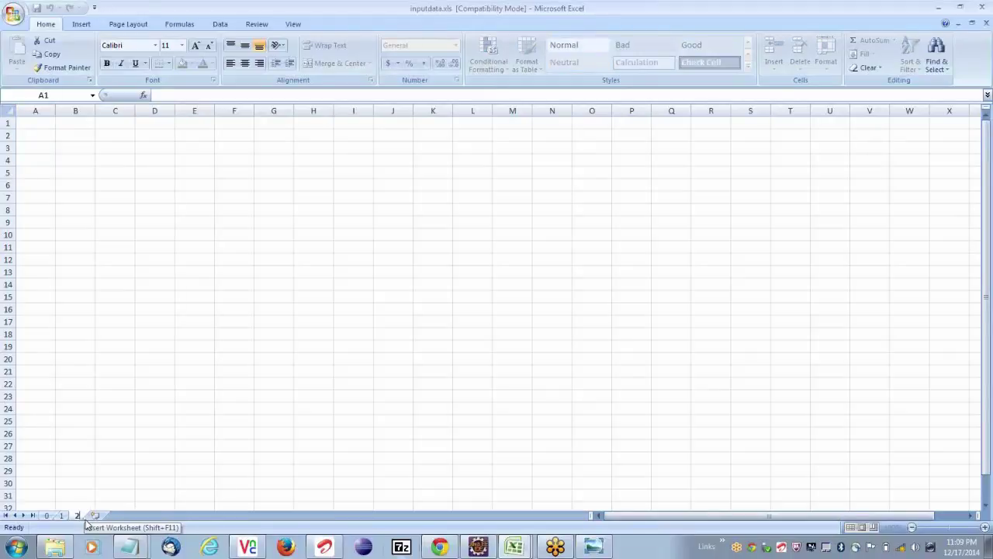
# Rename the first worksheet, 0, as inputdata
pyautogui.click(46, 515)
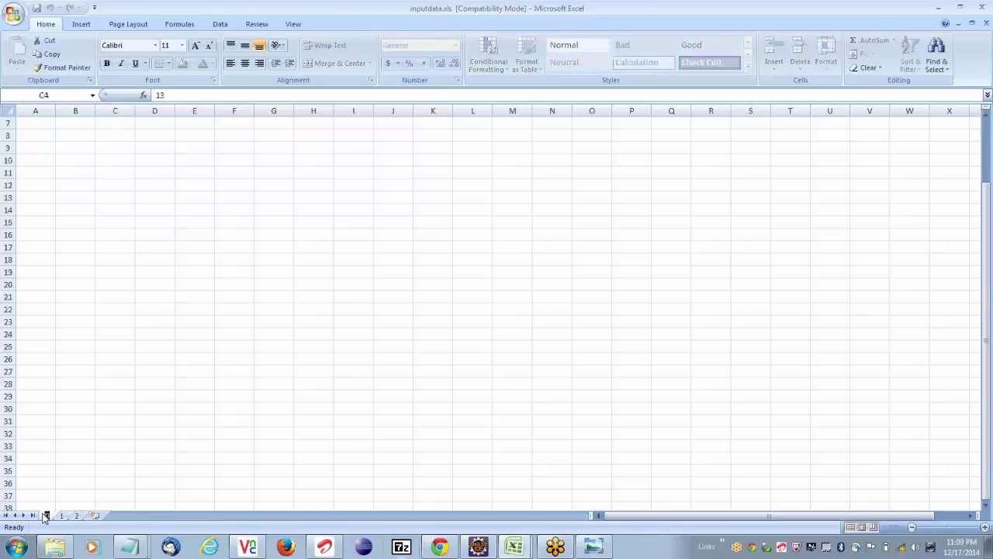
pyautogui.write('inputdata')
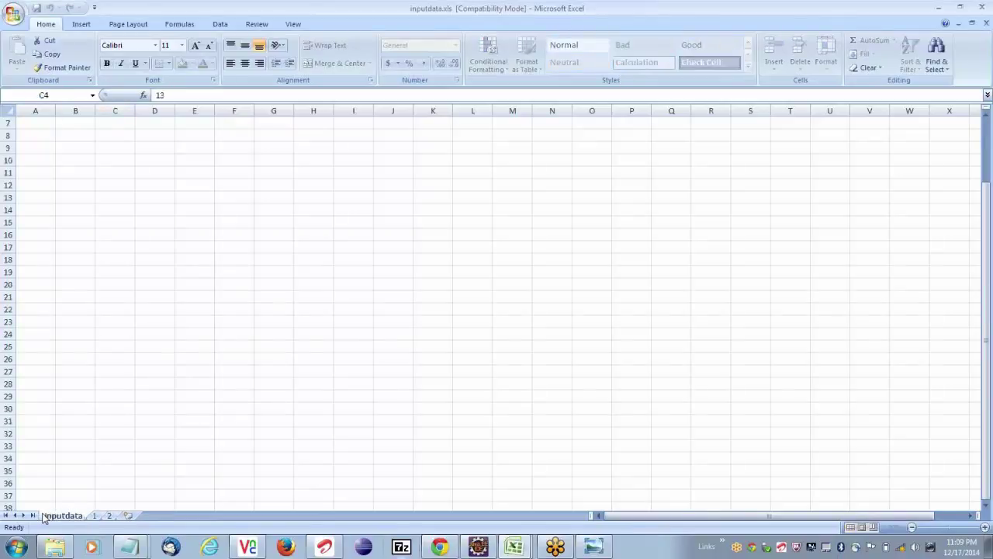
pyautogui.click(35, 461)
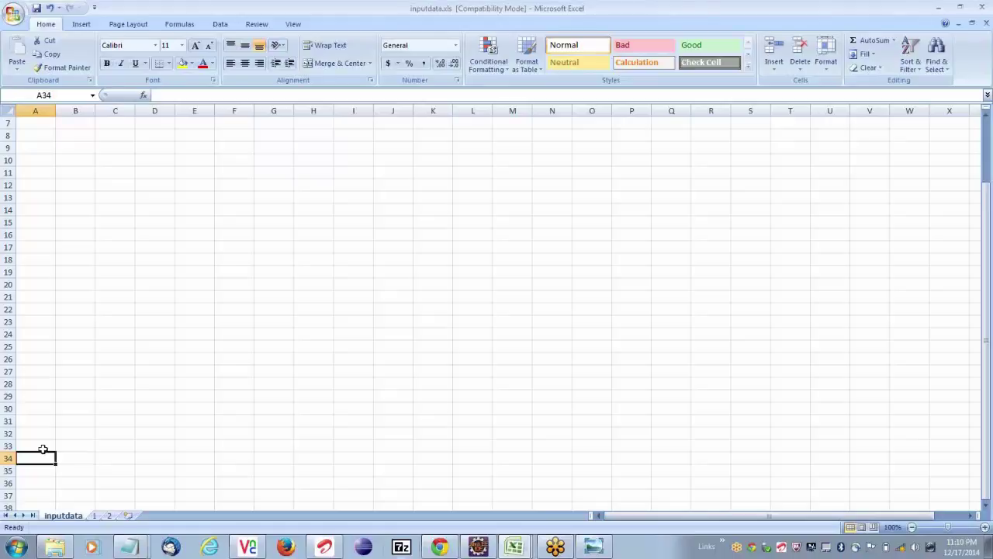
pyautogui.click(129, 546)
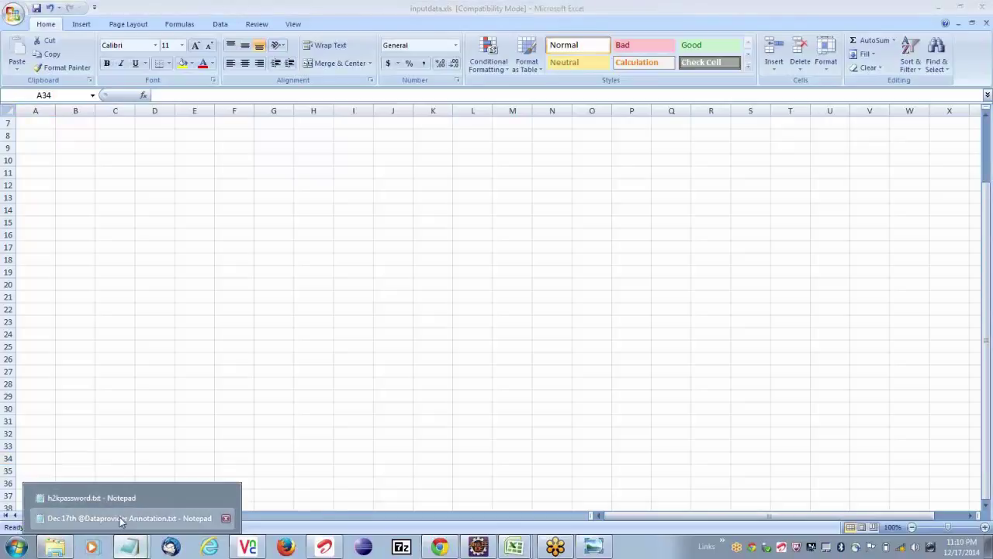
pyautogui.click(121, 518)
pyautogui.press('Return')
pyautogui.press('Return')
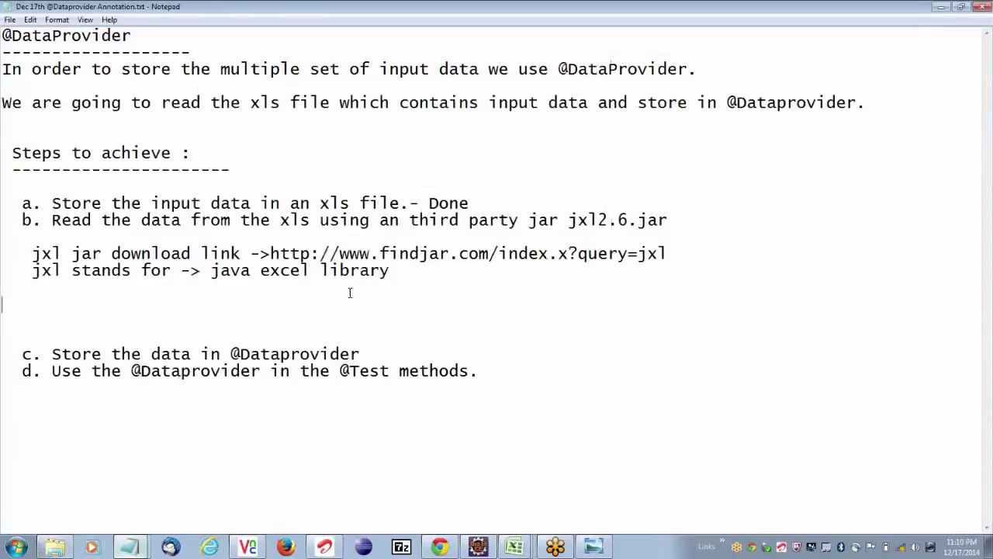
pyautogui.write('Workboo')
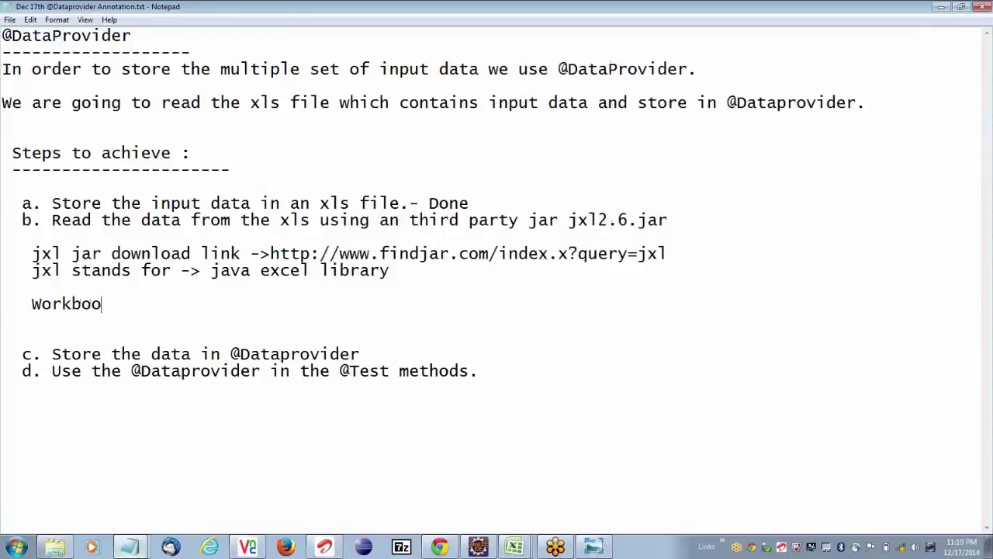
pyautogui.write('k contqains')
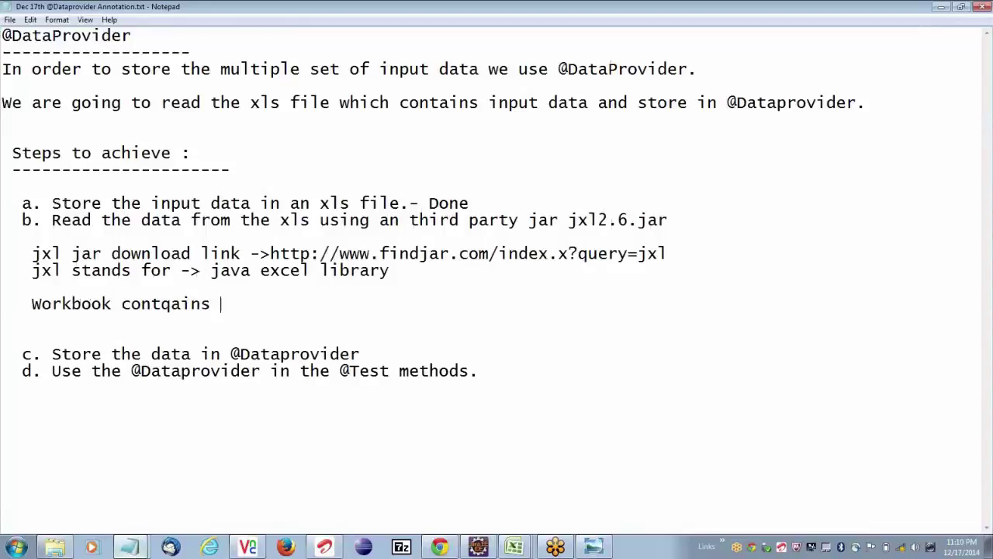
pyautogui.press('BackSpace')
pyautogui.press('BackSpace')
pyautogui.press('BackSpace')
pyautogui.press('BackSpace')
pyautogui.press('BackSpace')
pyautogui.press('BackSpace')
pyautogui.write('ains 3 ')
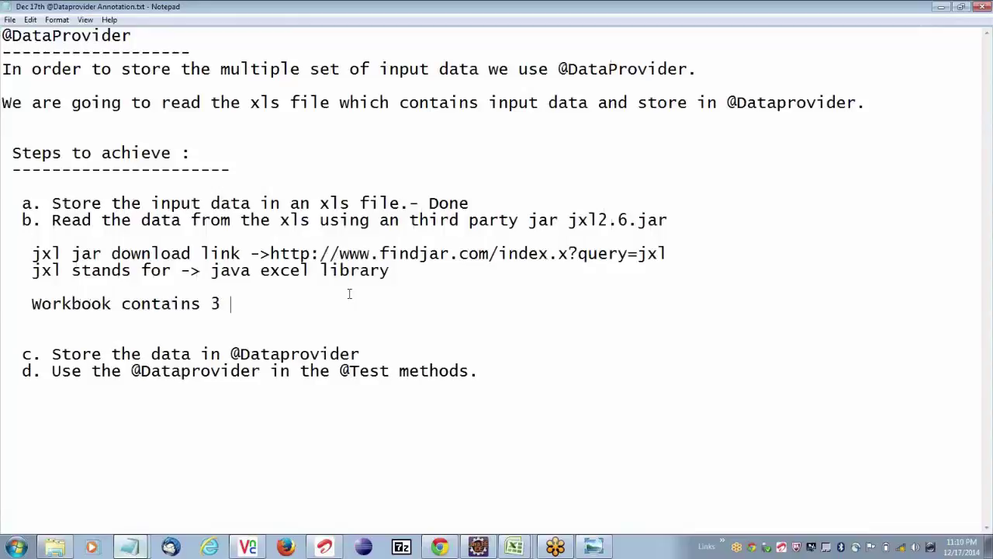
pyautogui.write('sheets. The')
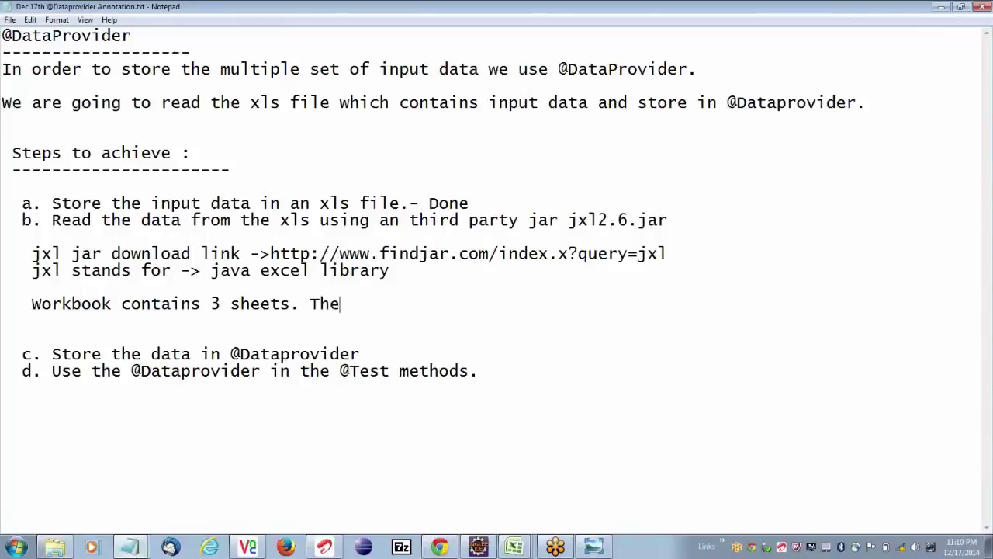
pyautogui.write('y are referred by i')
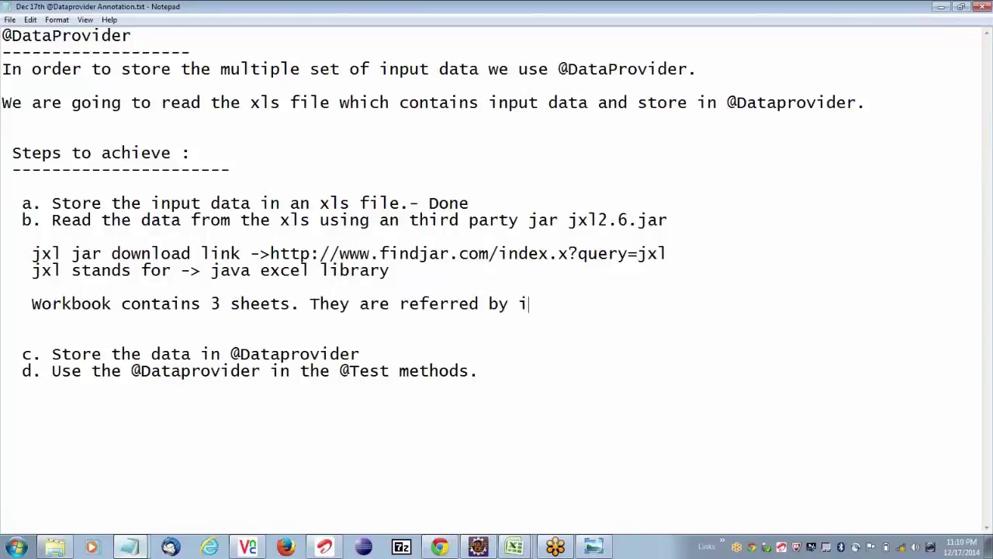
pyautogui.write('ndex / sheet name.')
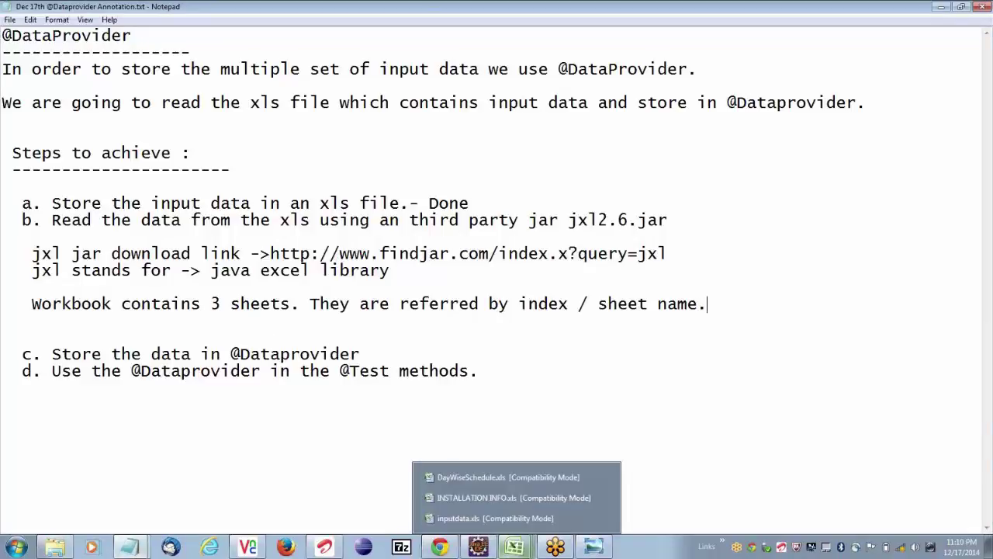
# Switch to inputdata.xls in Excel and highlight the data's rows 1 to 4 and columns A to C
pyautogui.moveTo(513, 547)
pyautogui.click(512, 516)
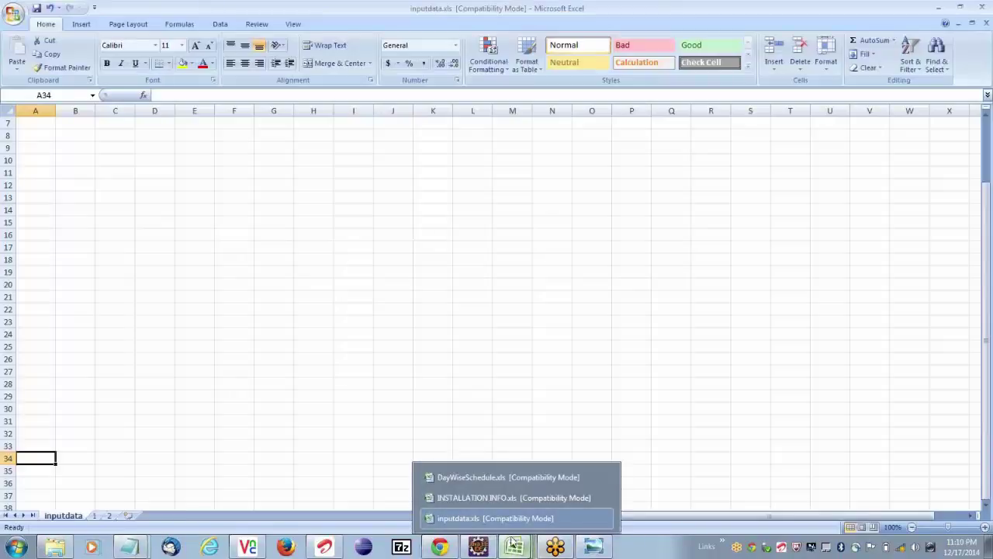
pyautogui.click(313, 334)
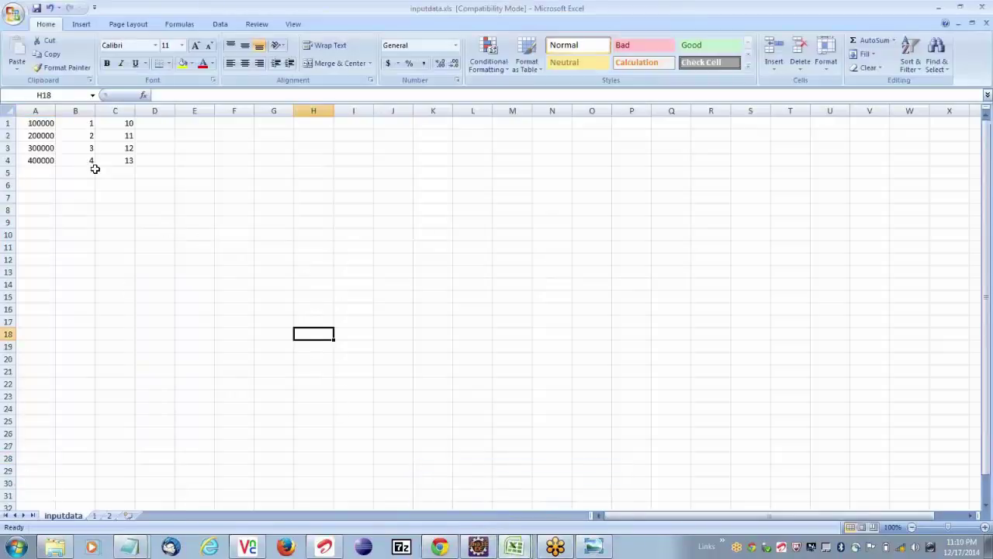
pyautogui.moveTo(7, 122); pyautogui.dragTo(7, 162)
pyautogui.moveTo(41, 109); pyautogui.dragTo(112, 119)
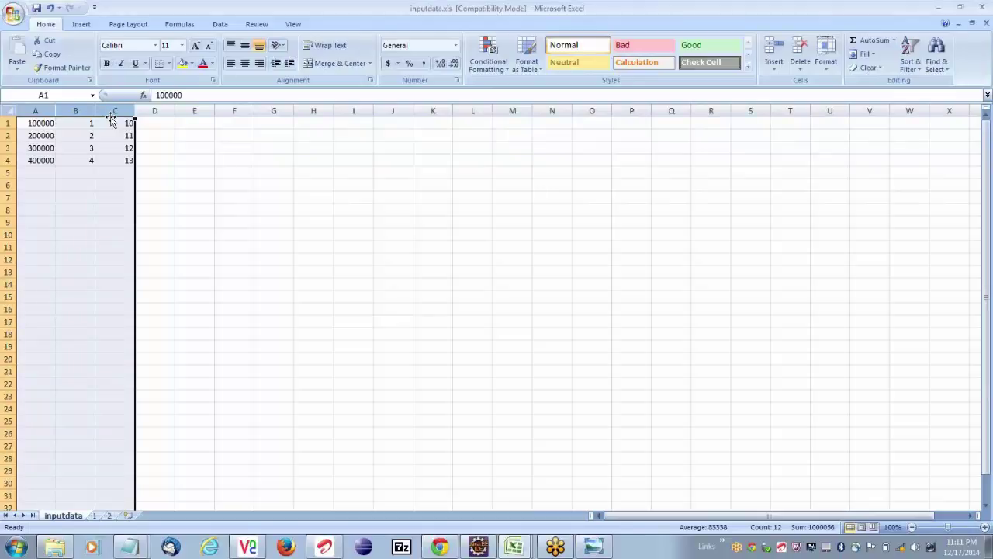
# Switch back to the Notepad notes and write "Sheet contains rows and columns." under the workbook line
pyautogui.hotkey('alt', 'Tab')
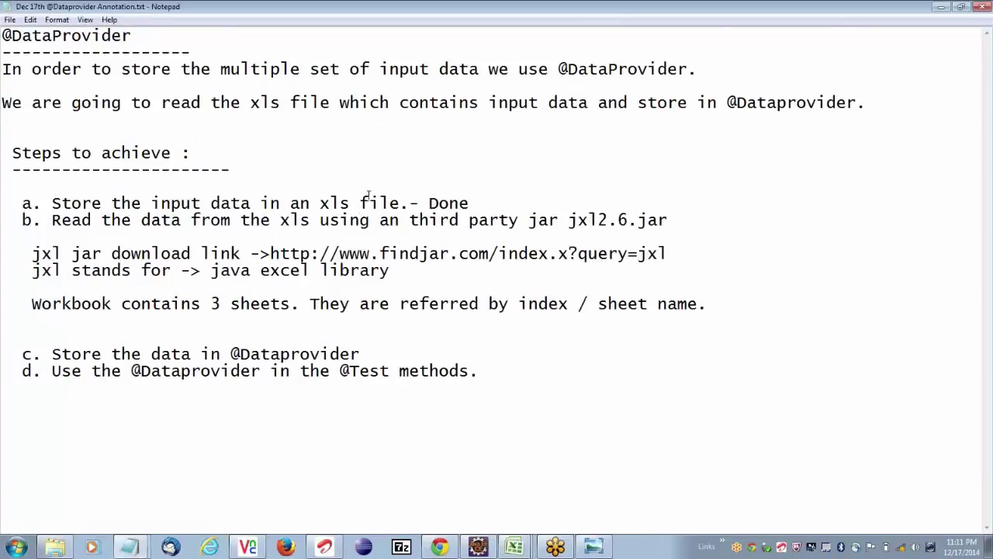
pyautogui.click(323, 330)
pyautogui.press('Right')
pyautogui.press('Up')
pyautogui.press('Right')
pyautogui.press('Right')
pyautogui.write('Sheet contains rows')
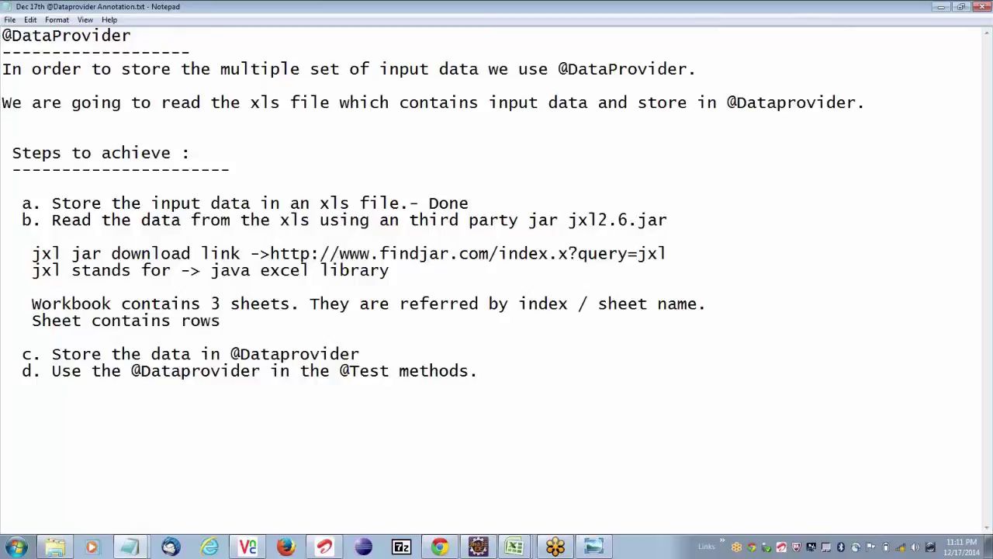
pyautogui.write(' and columns.')
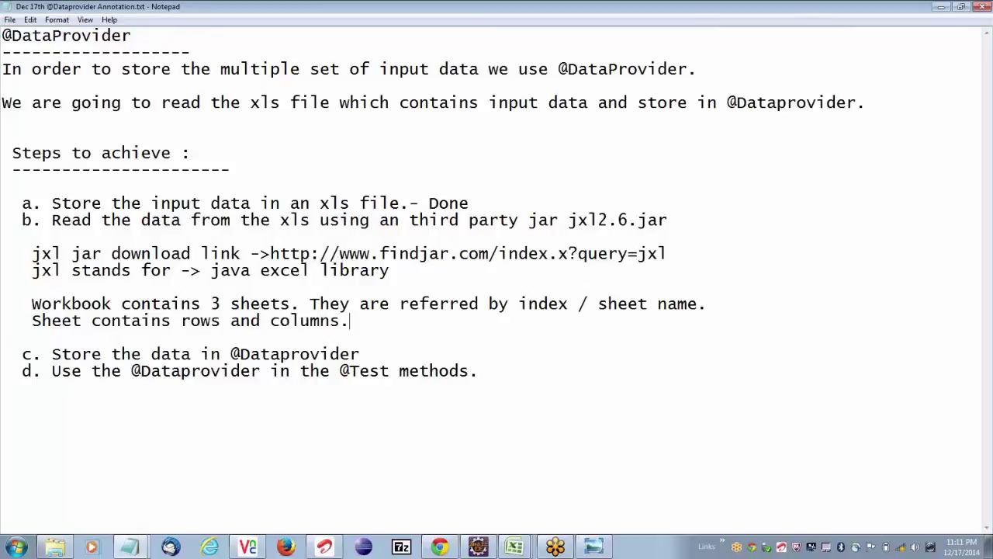
# Add a new line reading "We call the data is stored in the excel as cell." under the rows and columns line
pyautogui.press('Return')
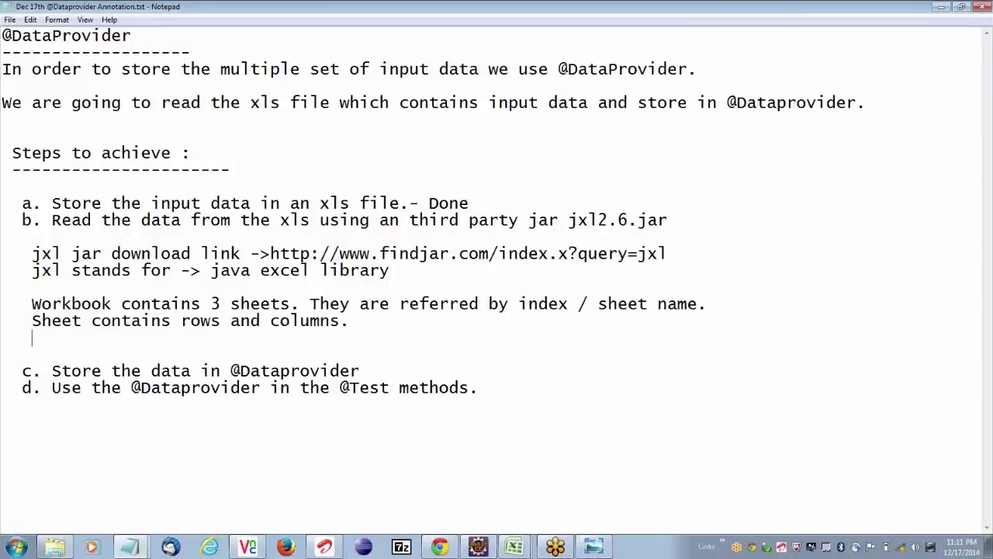
pyautogui.write('We call')
pyautogui.write(' the d')
pyautogui.press('BackSpace')
pyautogui.write('the da')
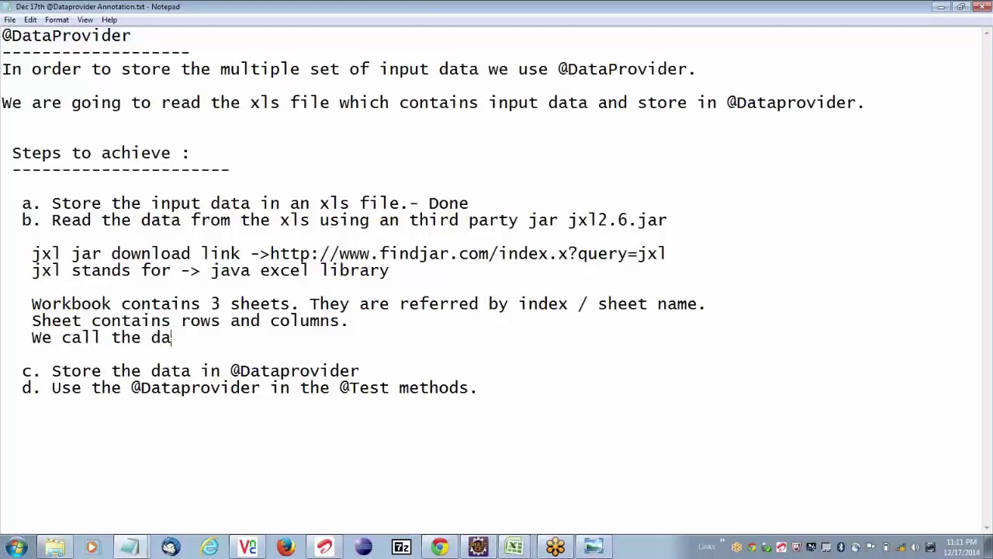
pyautogui.write('ta is stored in cell.')
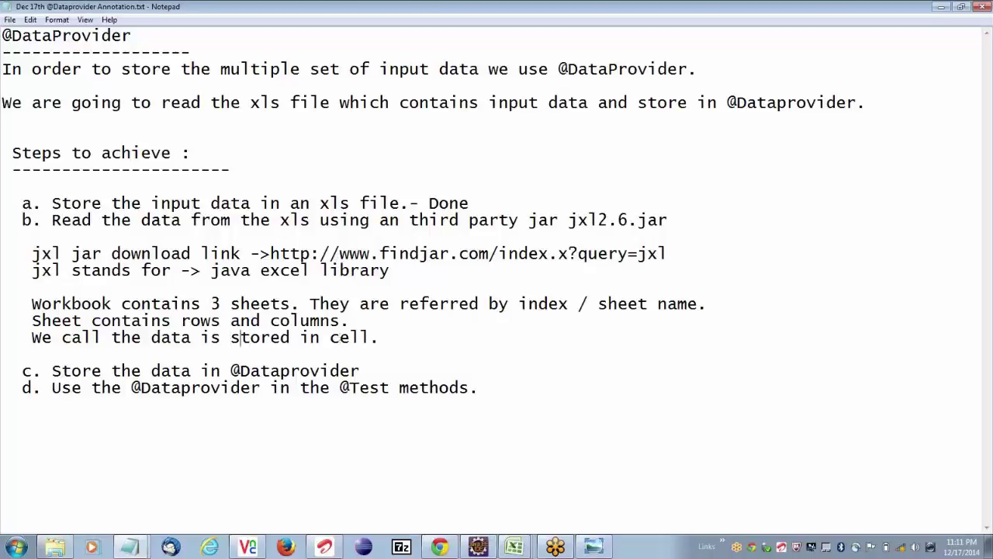
pyautogui.press('BackSpace')
pyautogui.write('n the excel is')
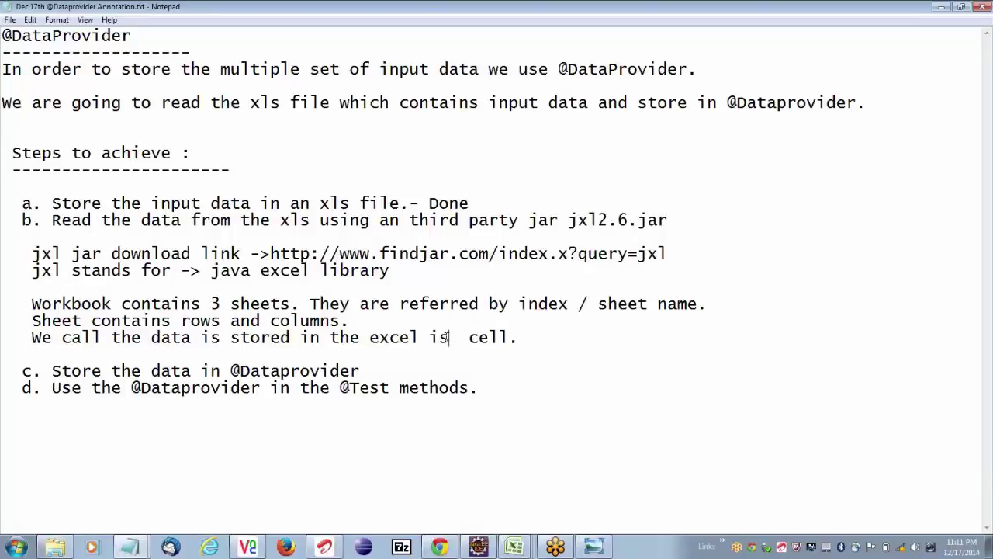
pyautogui.press('BackSpace')
pyautogui.press('BackSpace')
pyautogui.write('as')
# Switch to inputdata.xls in Excel and examine the individual data cells, finishing with the whole range A1:C4 selected
pyautogui.hotkey('alt', 'Tab')
pyautogui.click(23, 123)
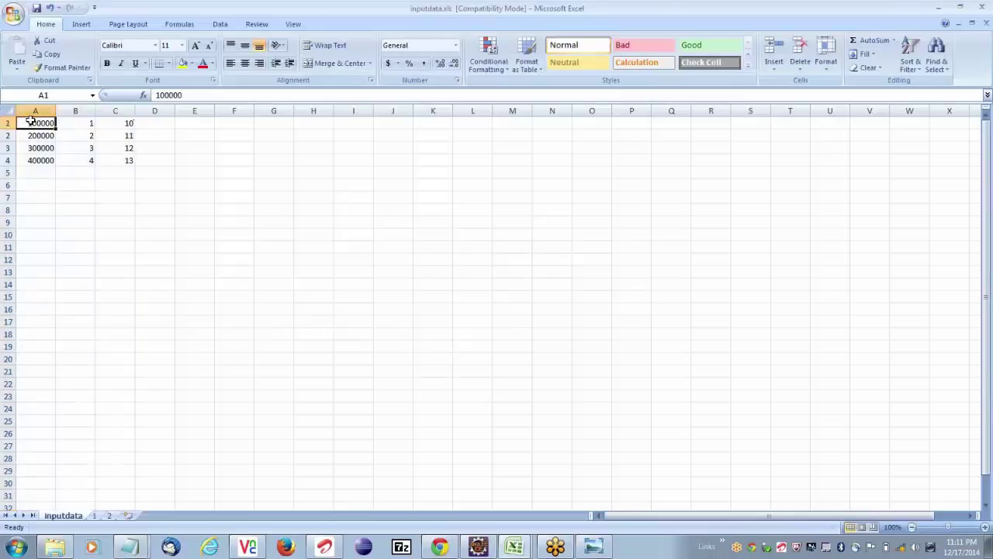
pyautogui.click(59, 122)
pyautogui.click(117, 118)
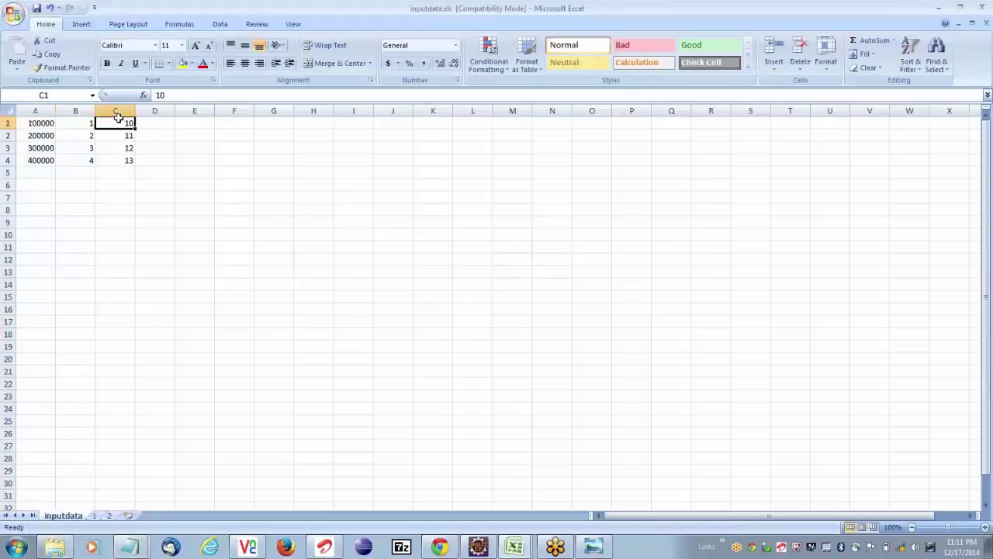
pyautogui.click(39, 133)
pyautogui.click(87, 138)
pyautogui.click(103, 136)
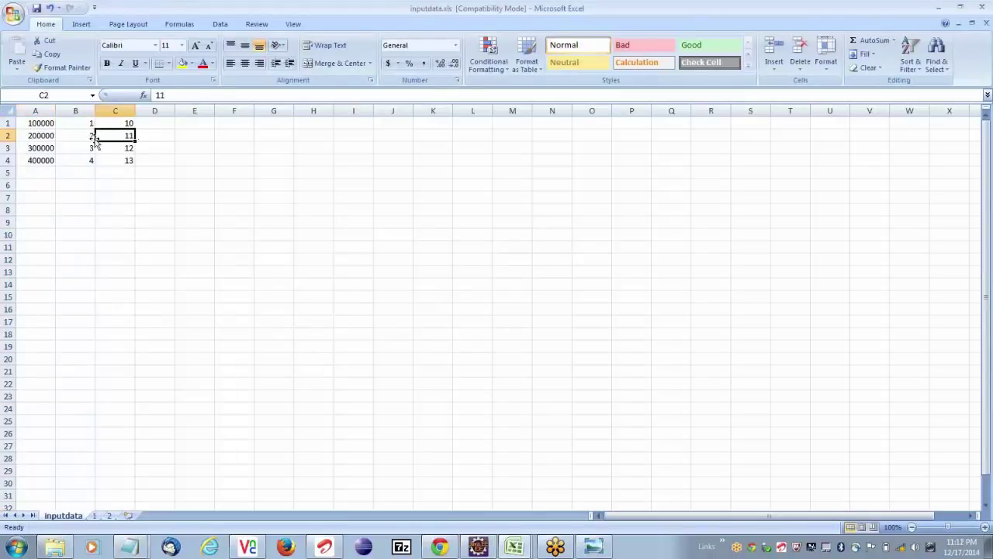
pyautogui.click(42, 147)
pyautogui.moveTo(38, 122); pyautogui.dragTo(117, 159)
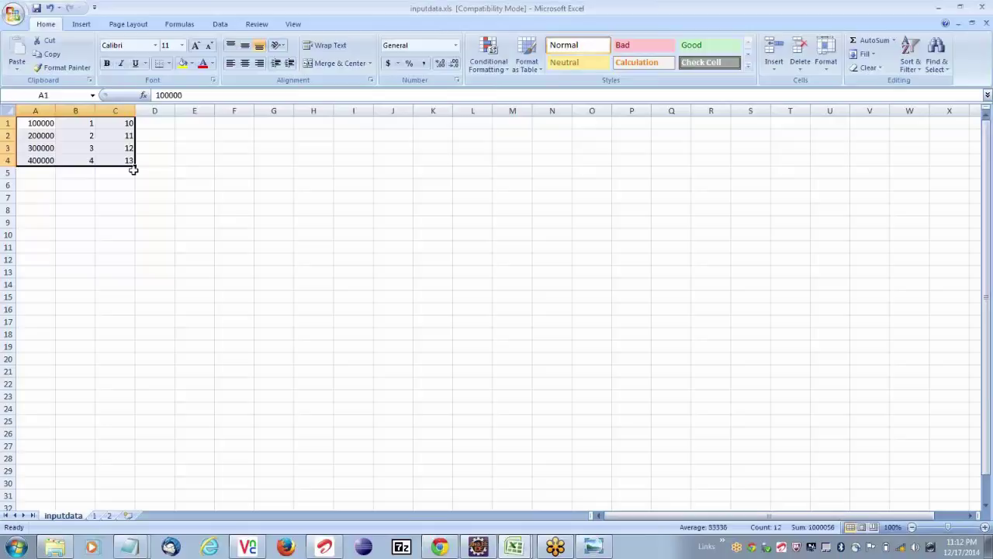
# Select the first row's cells A1, B1 and C1 one after another to examine each value
pyautogui.click(27, 123)
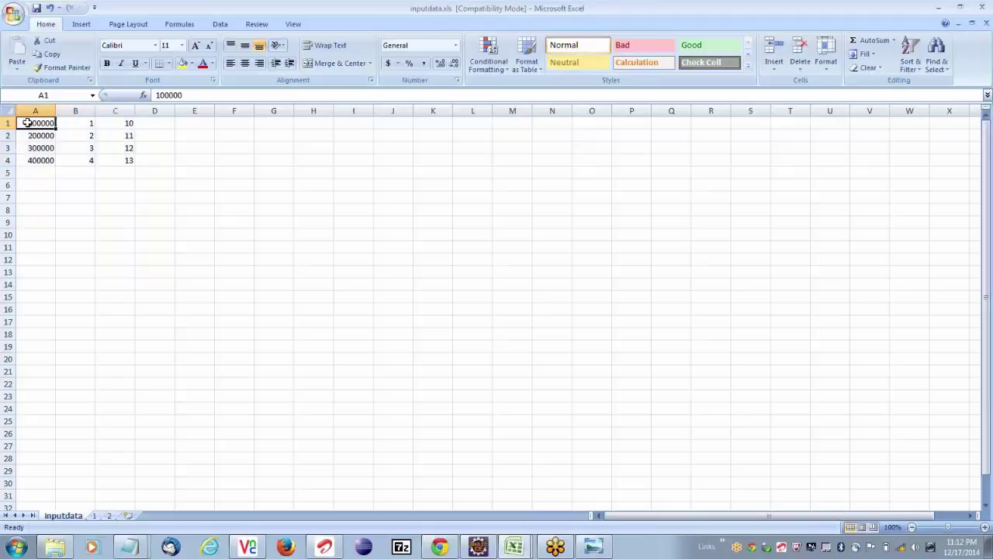
pyautogui.click(70, 121)
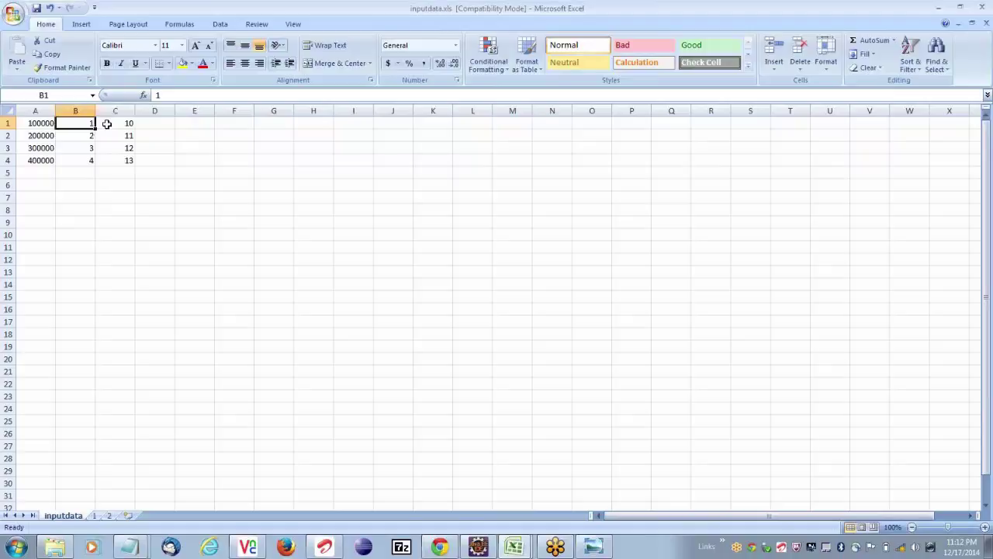
pyautogui.click(107, 125)
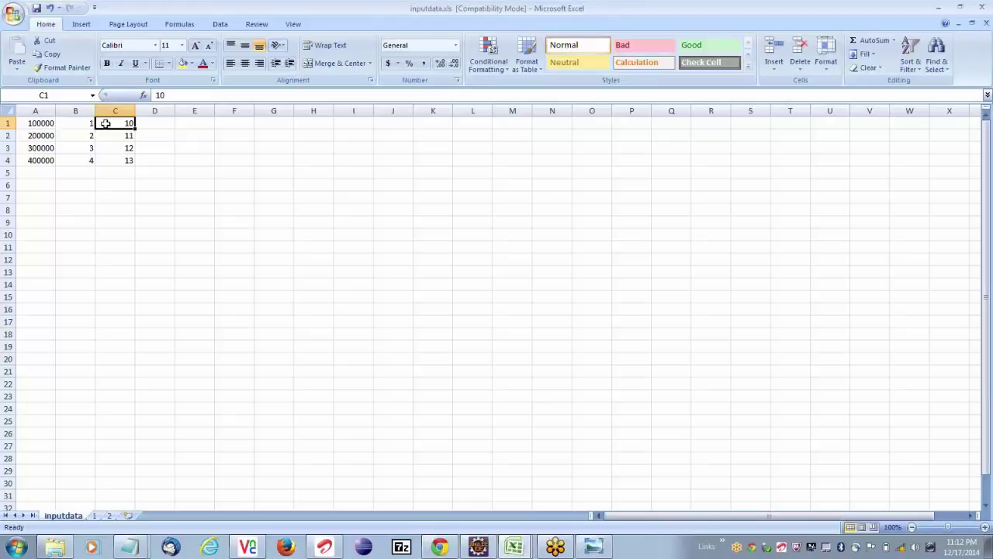
# Switch to DataProvider.java in Eclipse and insert two blank lines inside the main method
pyautogui.moveTo(546, 551)
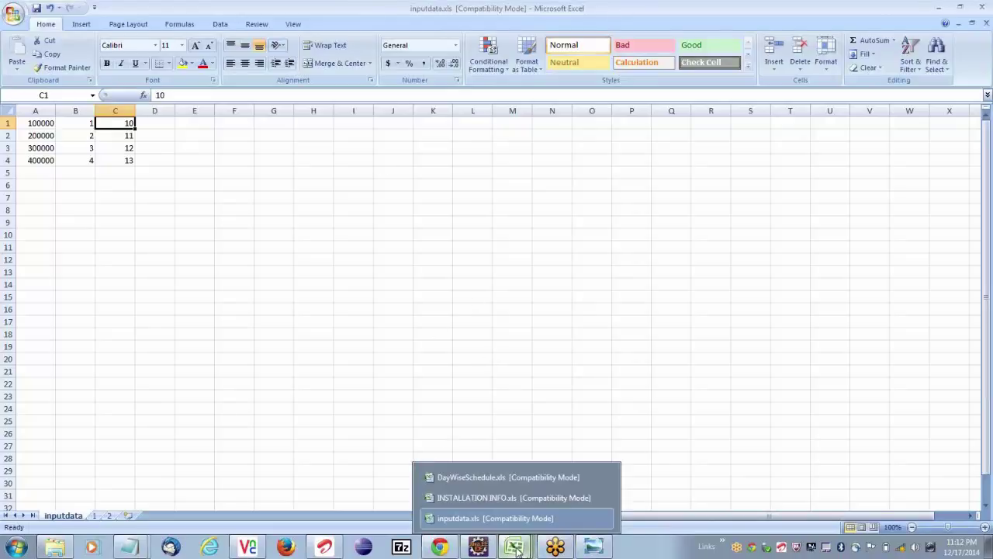
pyautogui.moveTo(478, 548)
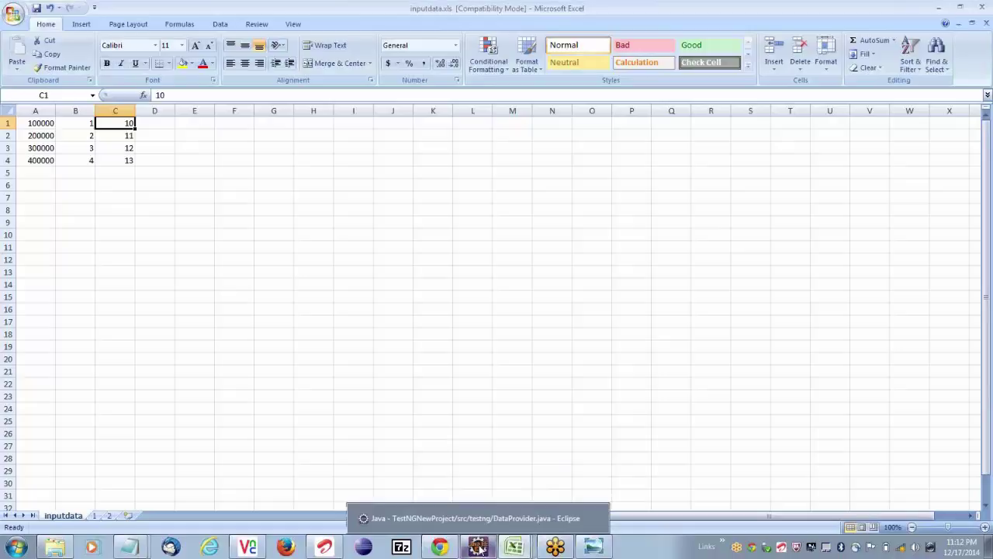
pyautogui.click(479, 548)
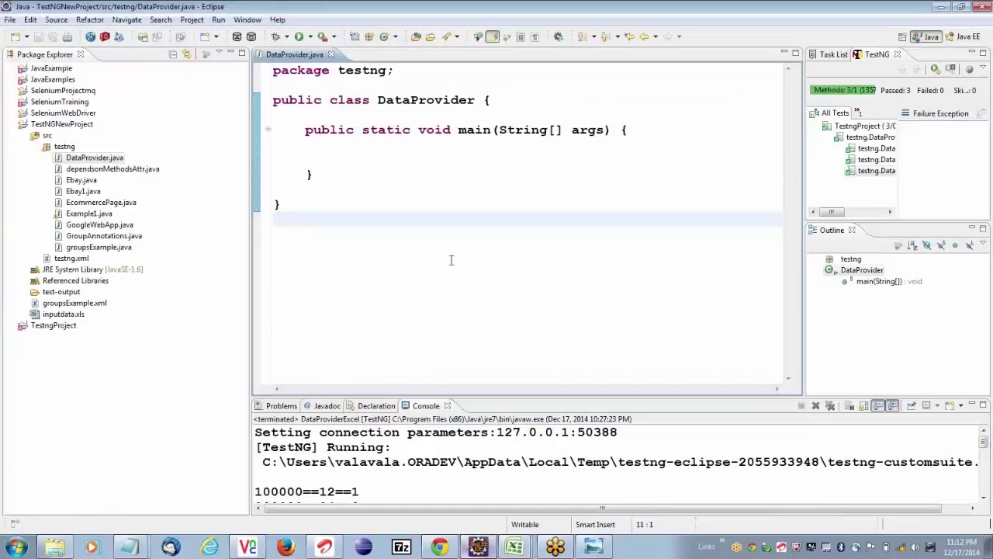
pyautogui.click(386, 149)
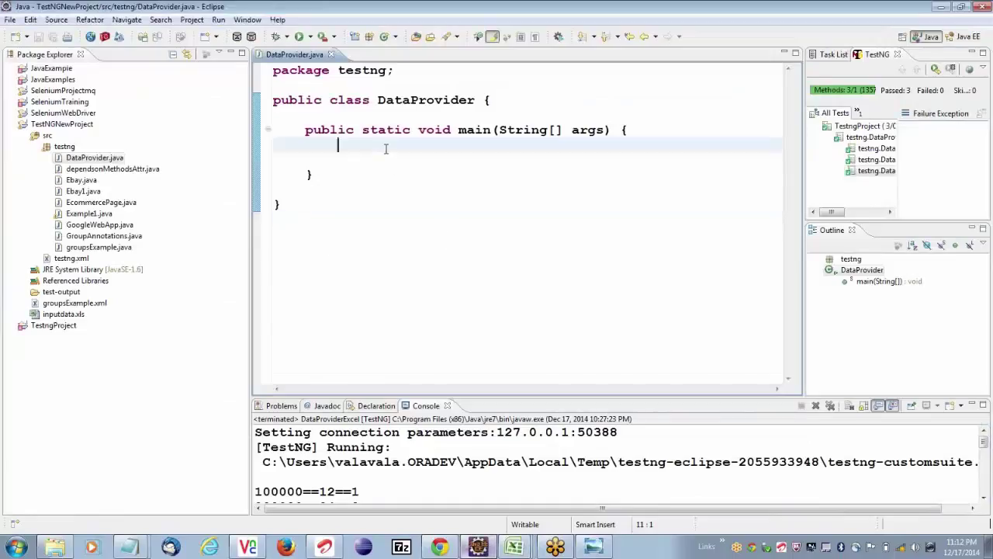
pyautogui.press('Return')
pyautogui.press('Return')
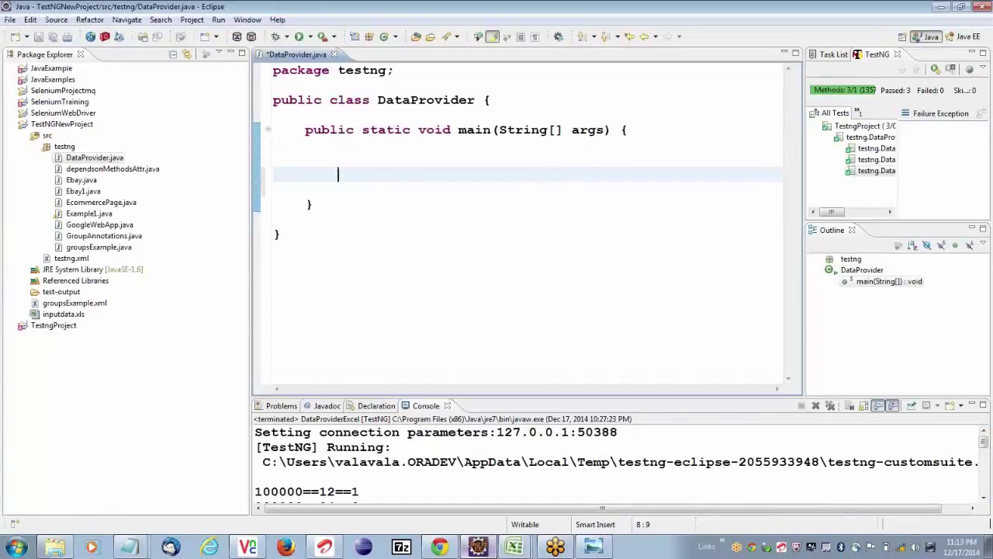
# Inside the main method, write the statement File f = new File("InputData.xls"); and start a new line below it
pyautogui.click(337, 159)
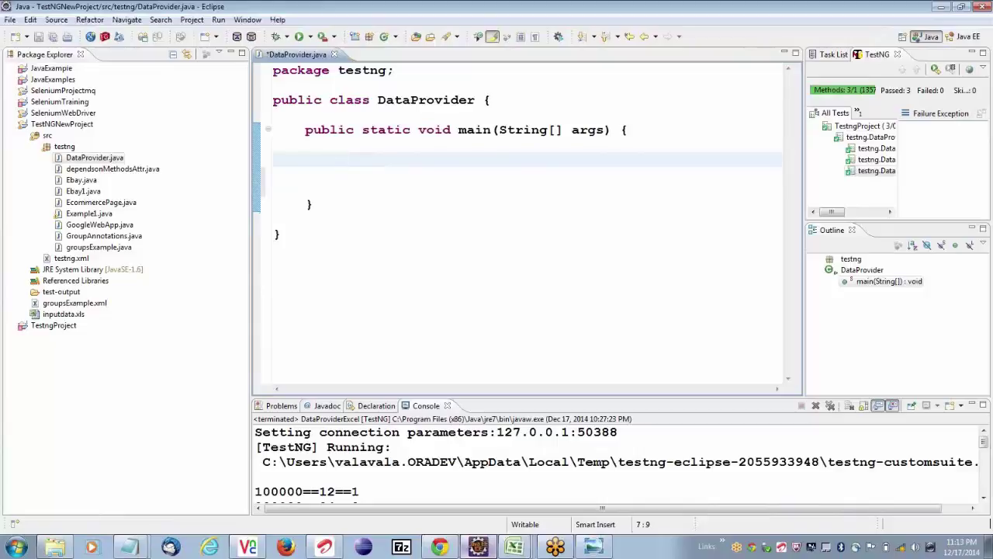
pyautogui.write('File f = new Fir')
pyautogui.press('BackSpace')
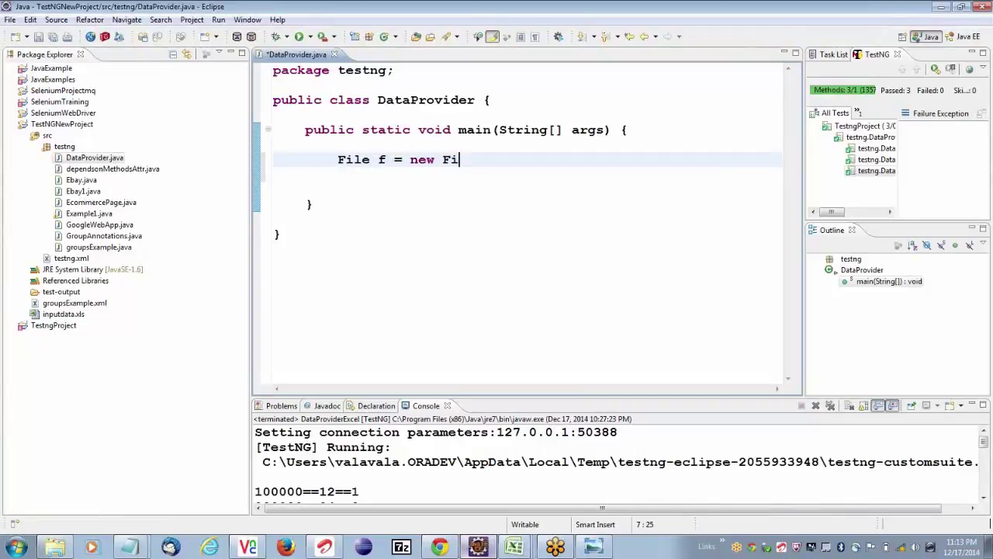
pyautogui.write('le')
pyautogui.press('BackSpace')
pyautogui.write('("InputDAta')
pyautogui.press('BackSpace')
pyautogui.press('BackSpace')
pyautogui.press('BackSpace')
pyautogui.write('ata.xl')
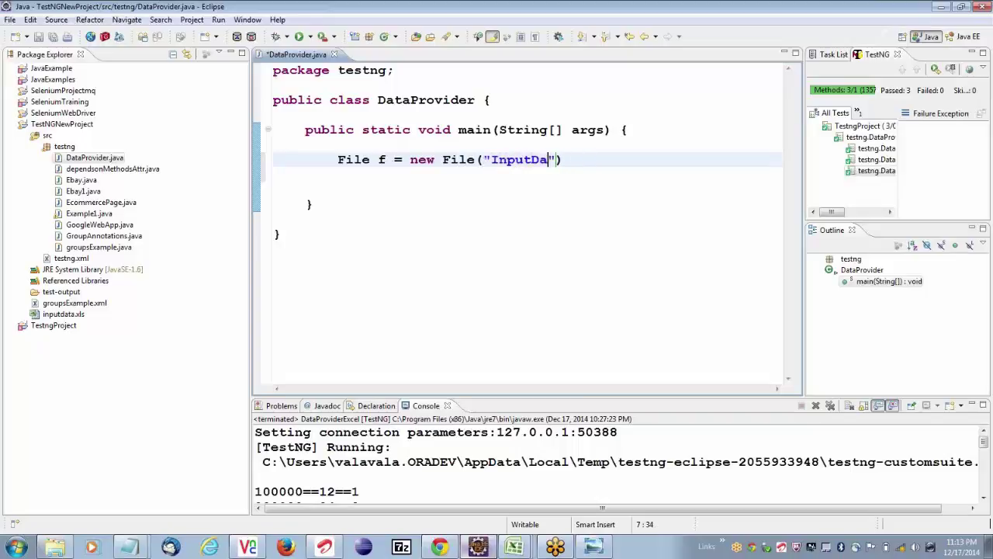
pyautogui.write('s");')
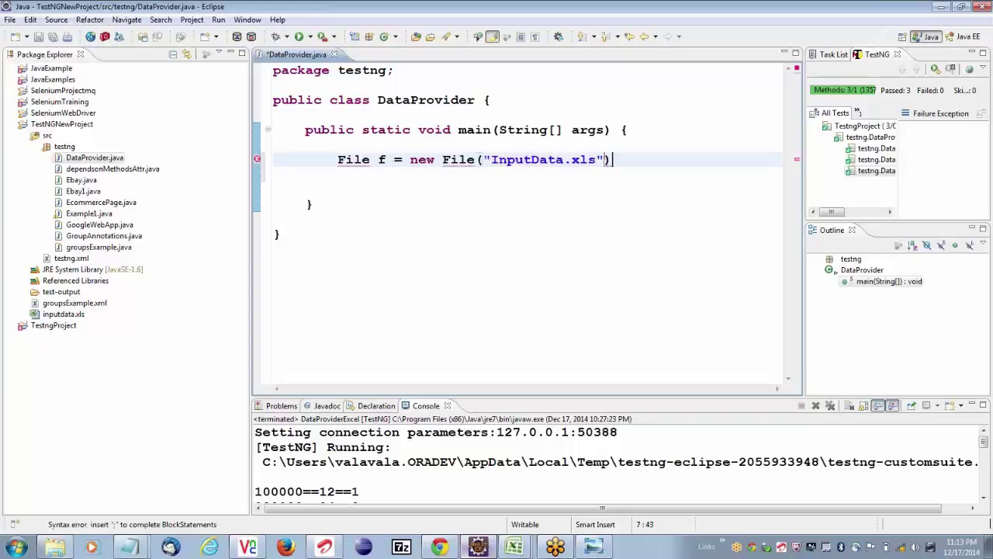
pyautogui.press('Return')
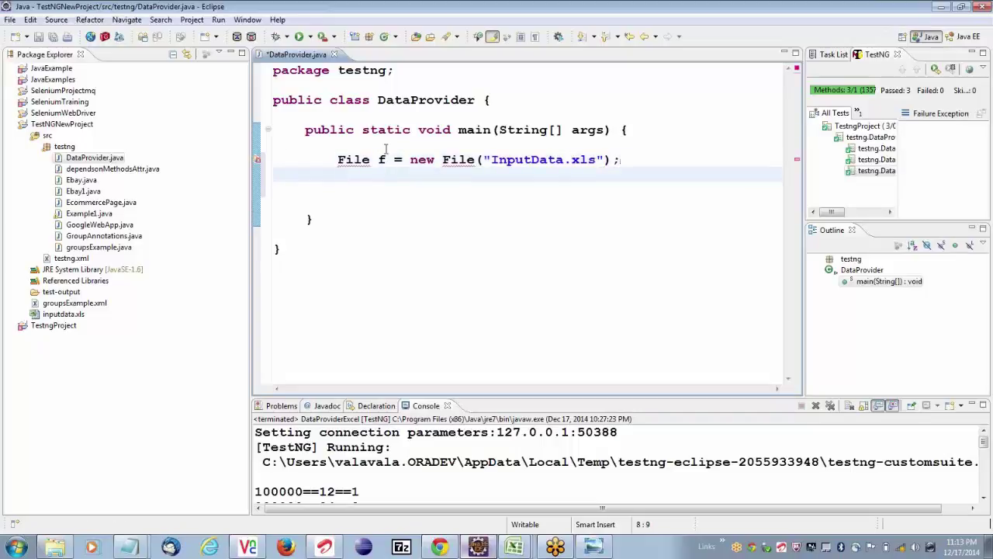
# Organize the imports, choosing java.io.File for the File type
pyautogui.hotkey('ctrl', 'shift', 'o')
pyautogui.click(386, 153)
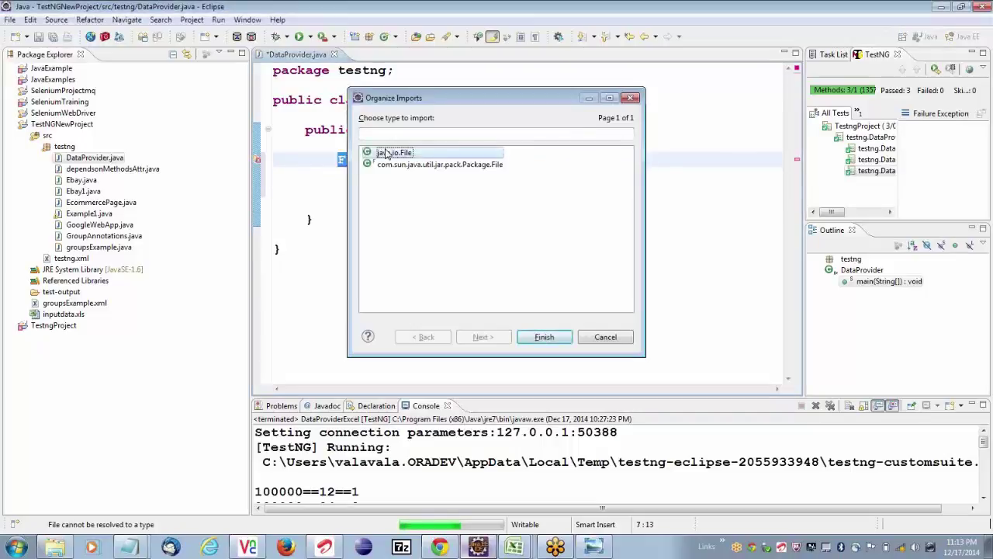
pyautogui.press('Return')
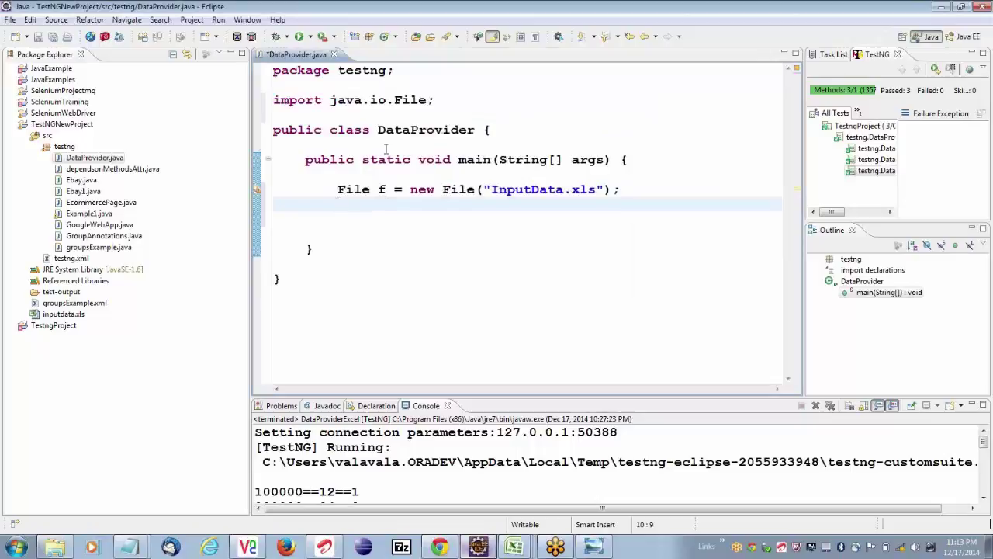
# Begin the statement WorkBook w = WorkBook. below the File line and try to organize the imports for it
pyautogui.write('WorkBook w ')
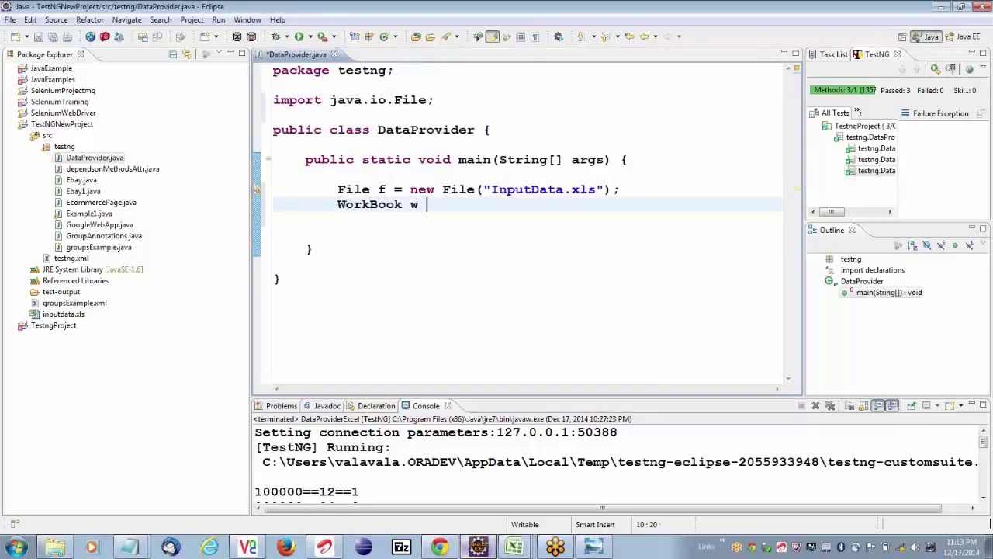
pyautogui.write('= WorkBook.')
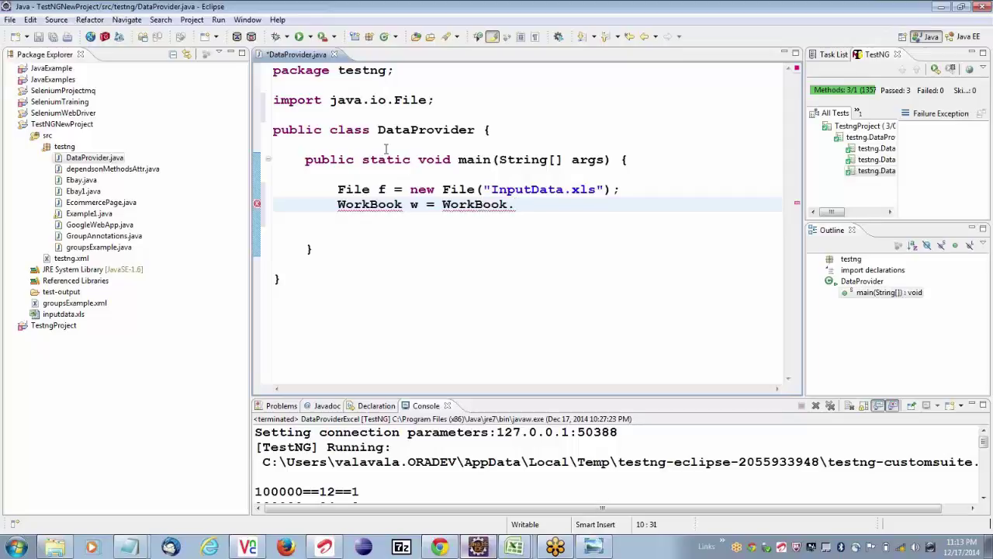
pyautogui.hotkey('ctrl', 'shift', 'o')
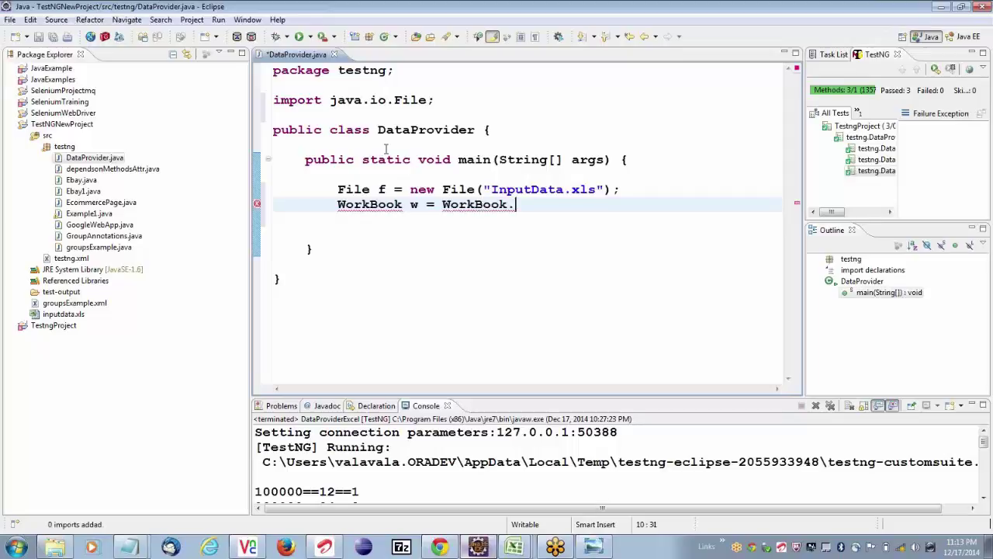
# Add the external library jxl-2.6.jar from D:\Selenium\MiscJars to the Java build path of TestNGNewProject
pyautogui.rightClick(46, 128)
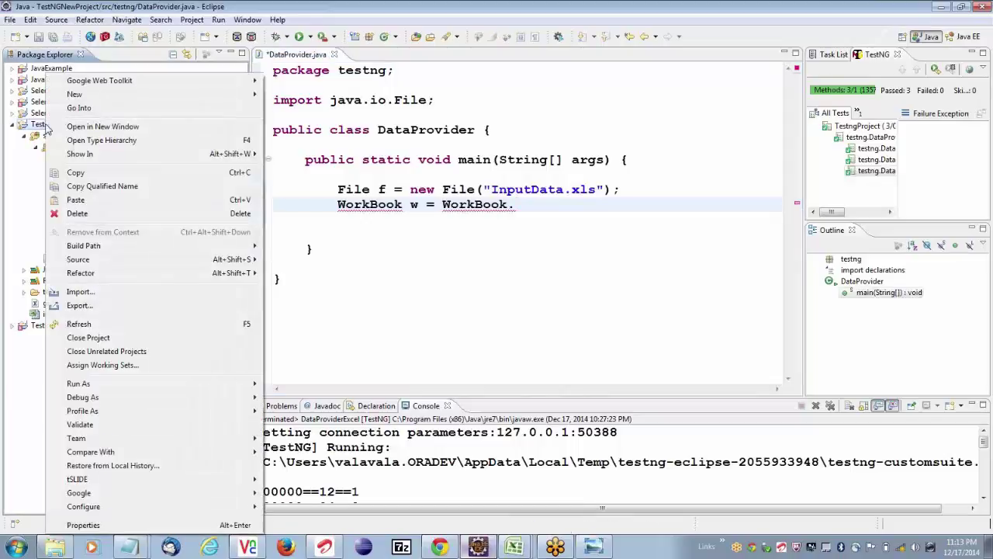
pyautogui.moveTo(97, 245)
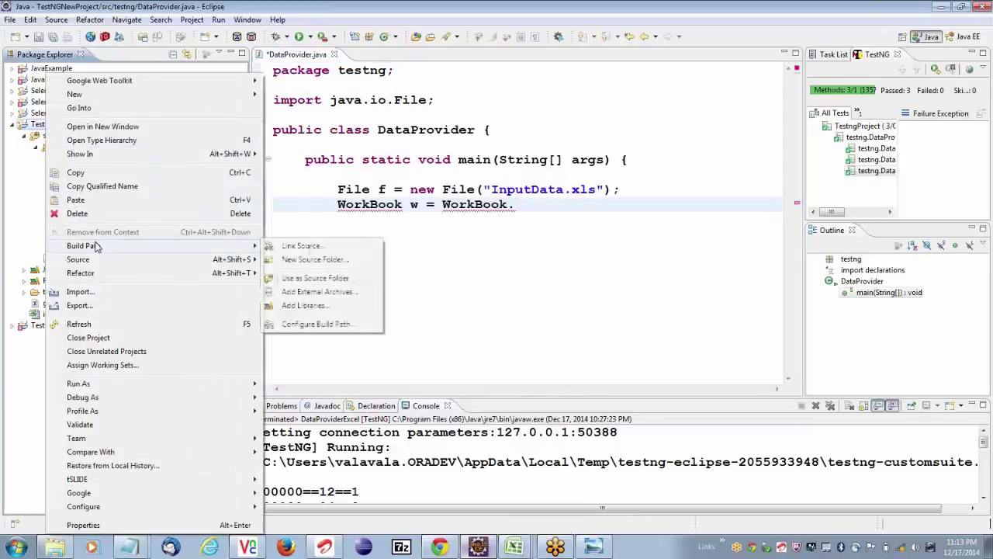
pyautogui.click(304, 323)
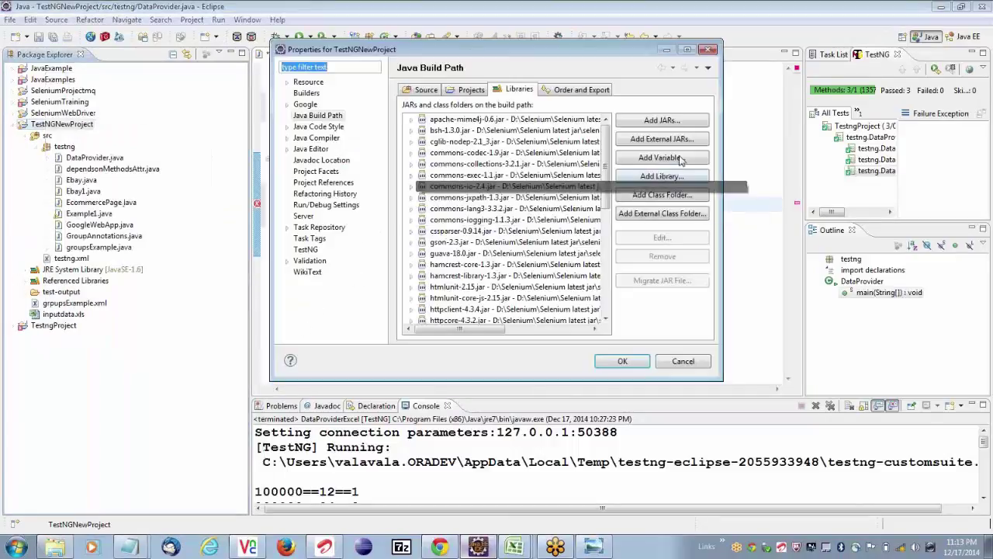
pyautogui.click(680, 141)
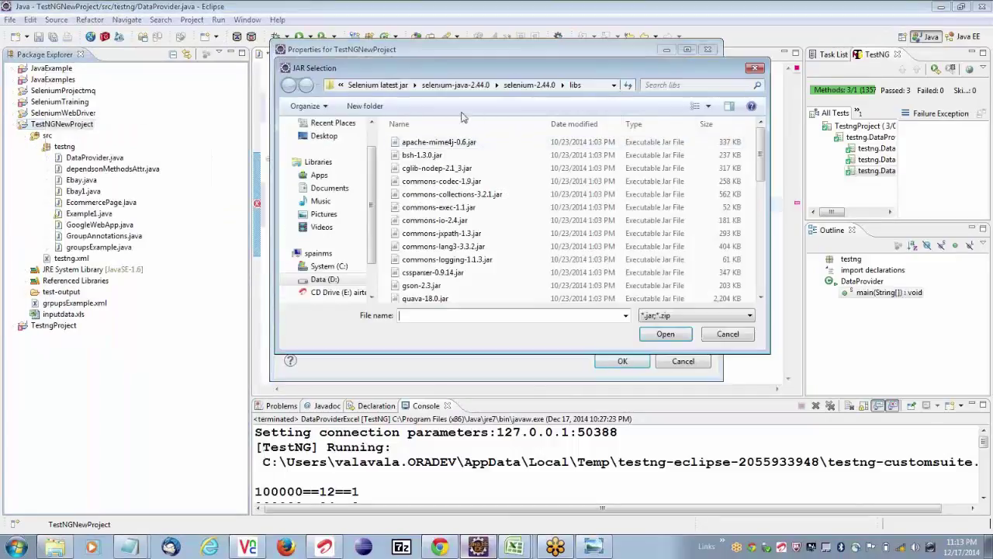
pyautogui.click(475, 87)
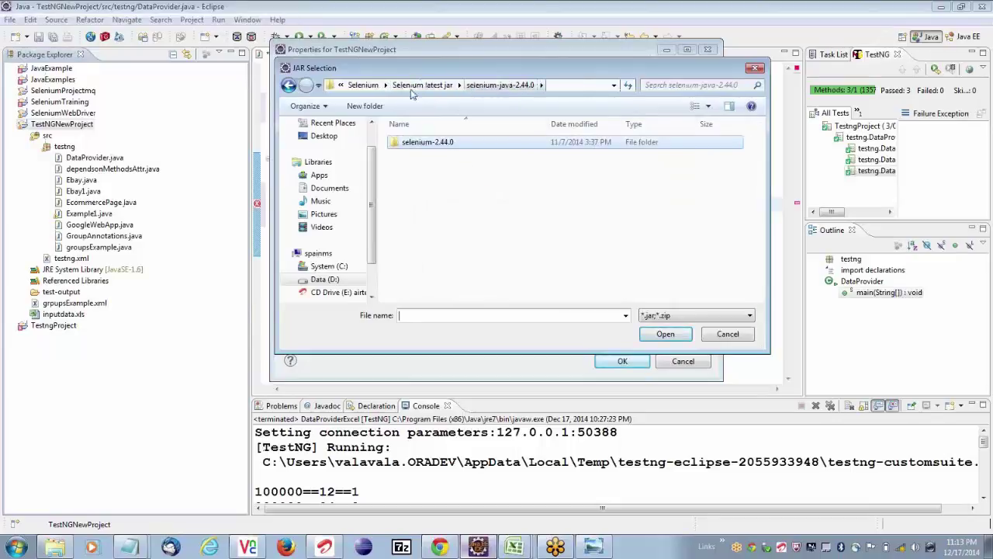
pyautogui.click(371, 87)
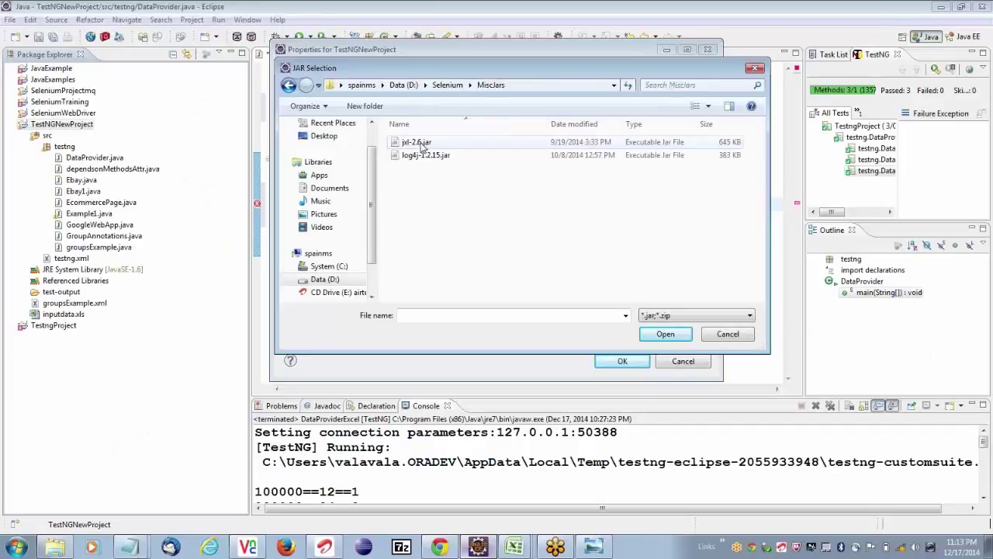
pyautogui.doubleClick(413, 317)
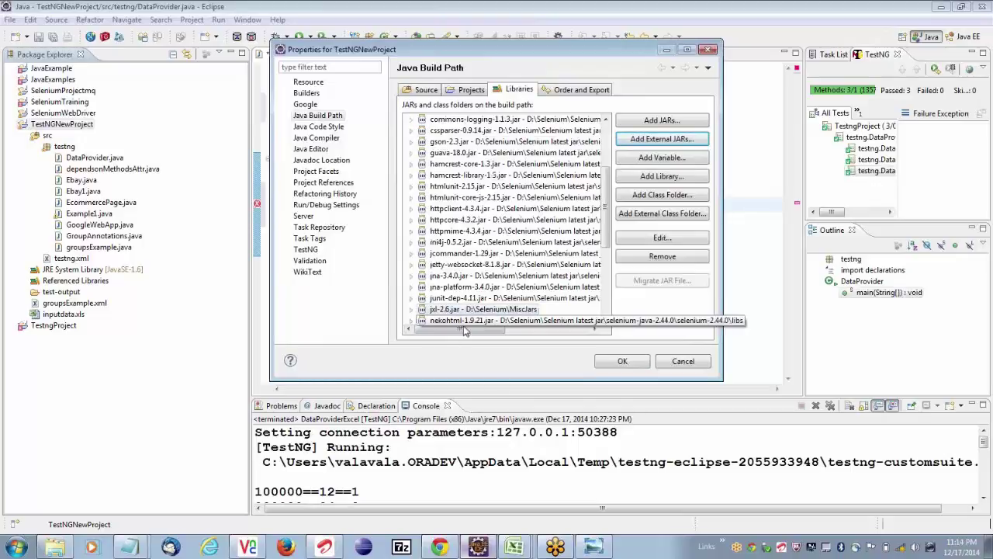
pyautogui.click(622, 361)
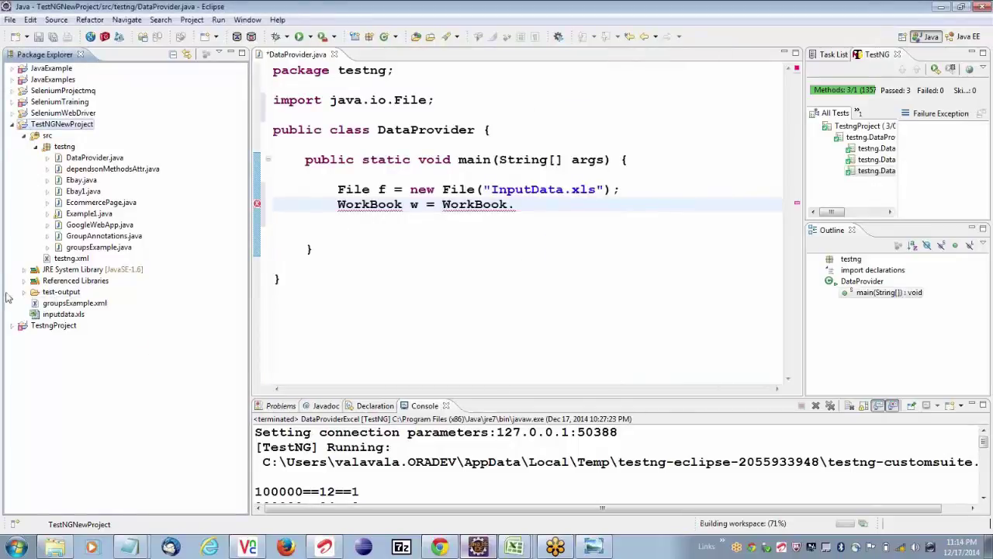
# Expand TestNGNewProject's Referenced Libraries, look through the JAR list down to jxl-2.6.jar, and collapse the list again
pyautogui.click(25, 280)
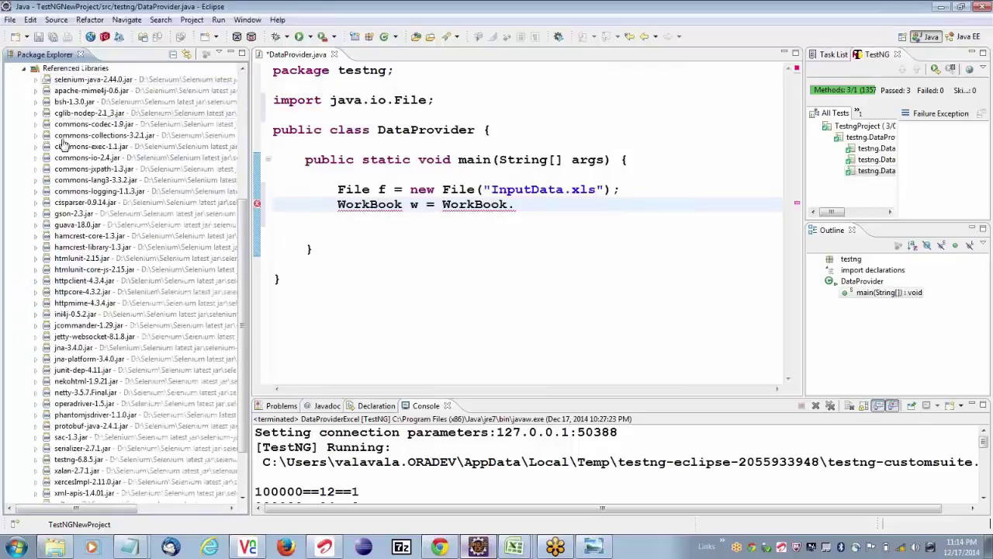
pyautogui.click(81, 291)
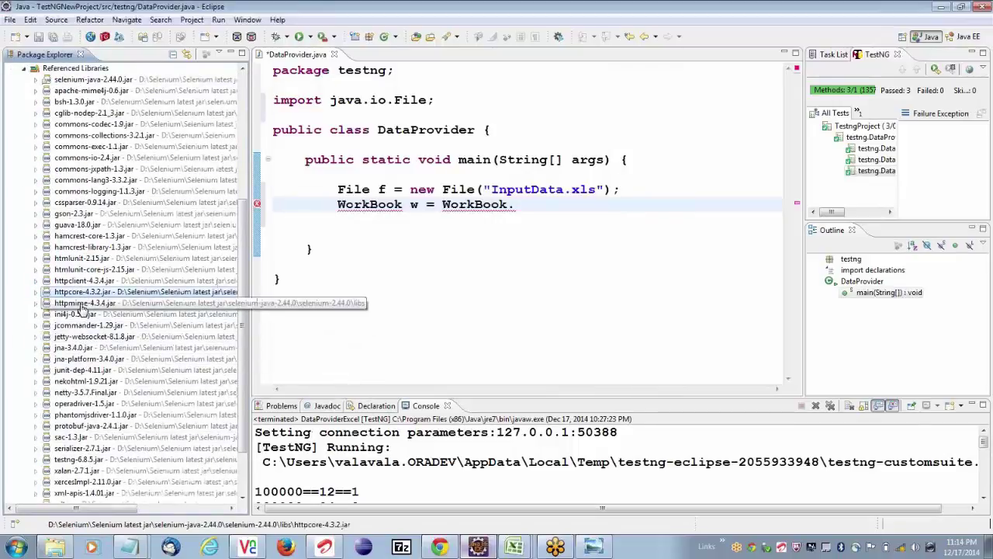
pyautogui.press('Down')
pyautogui.press('Down')
pyautogui.press('Down')
pyautogui.press('Down')
pyautogui.press('Down')
pyautogui.press('Down')
pyautogui.press('Down')
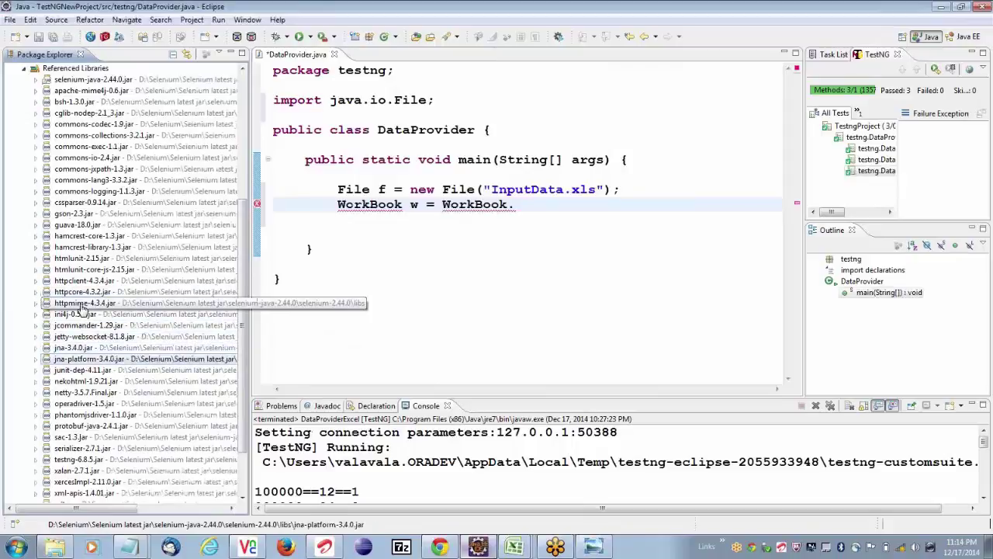
pyautogui.press('End')
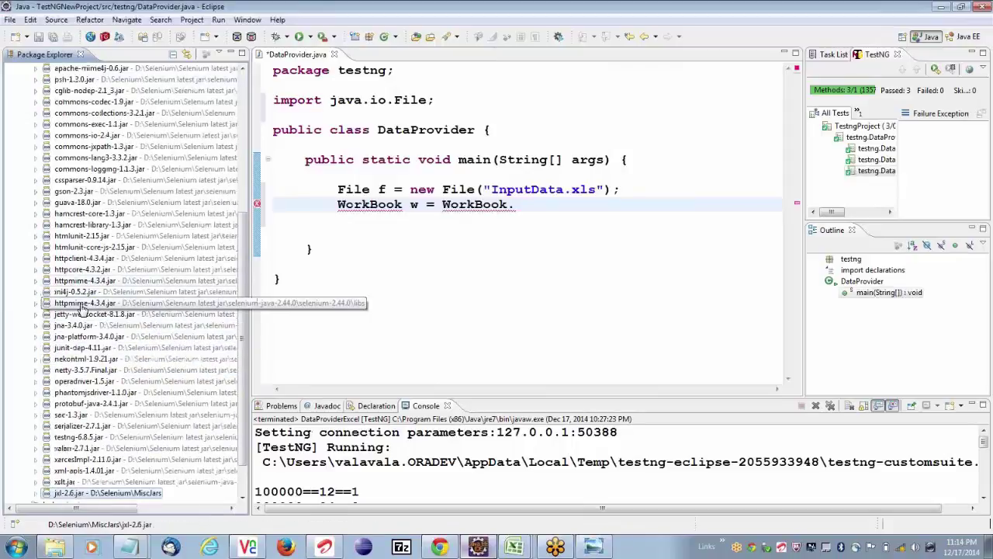
pyautogui.scroll(2, 110, 399)
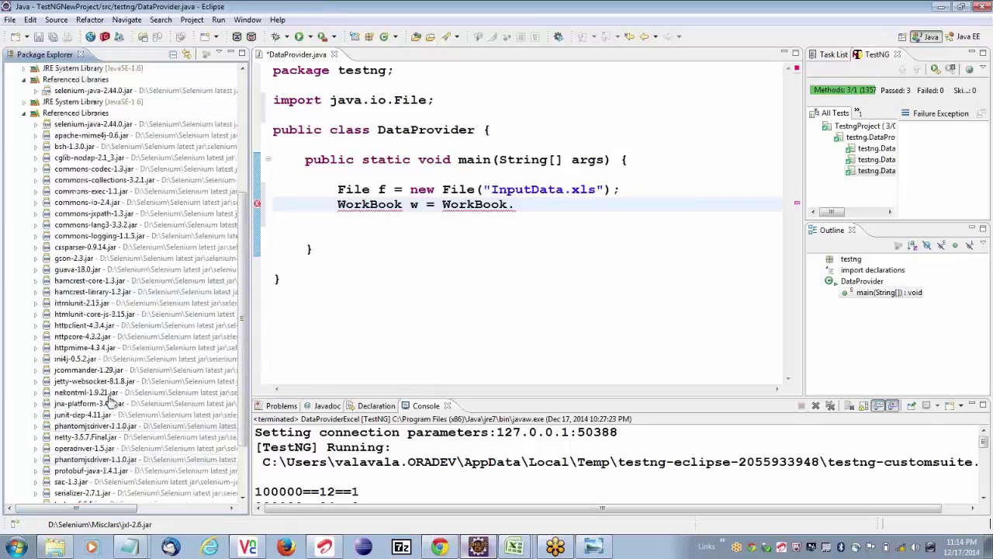
pyautogui.scroll(8, 111, 399)
pyautogui.press('Left')
pyautogui.press('Left')
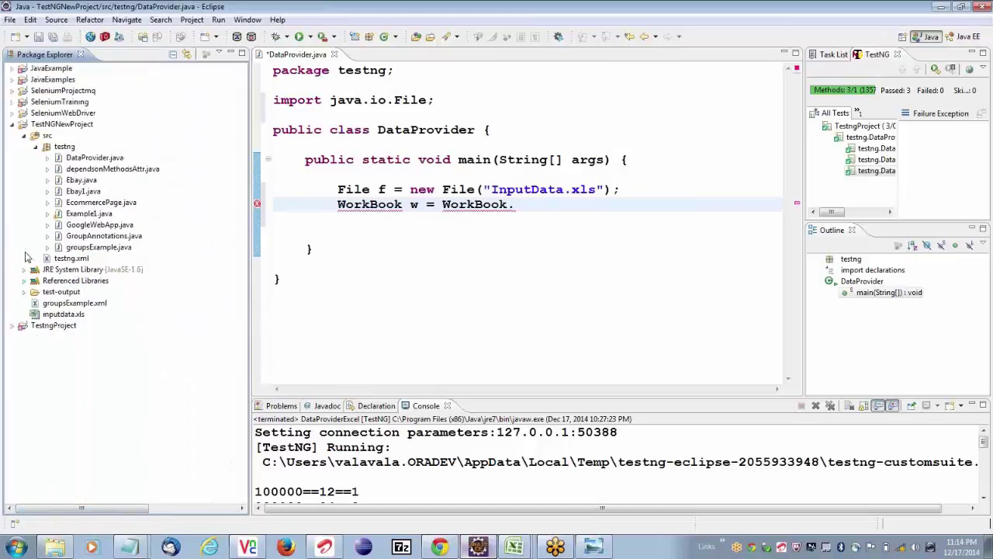